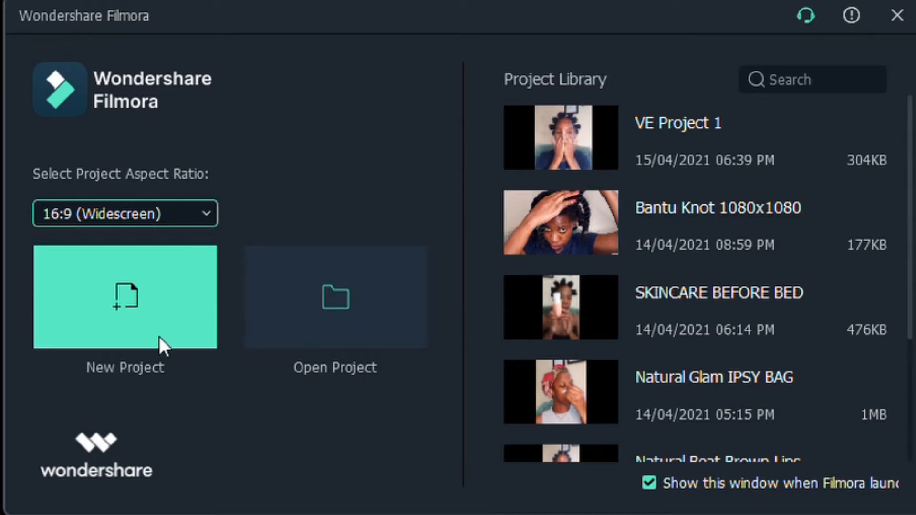
# Start a new 16:9 widescreen project and preview the media clip 20210328_140503
pyautogui.click(154, 261)
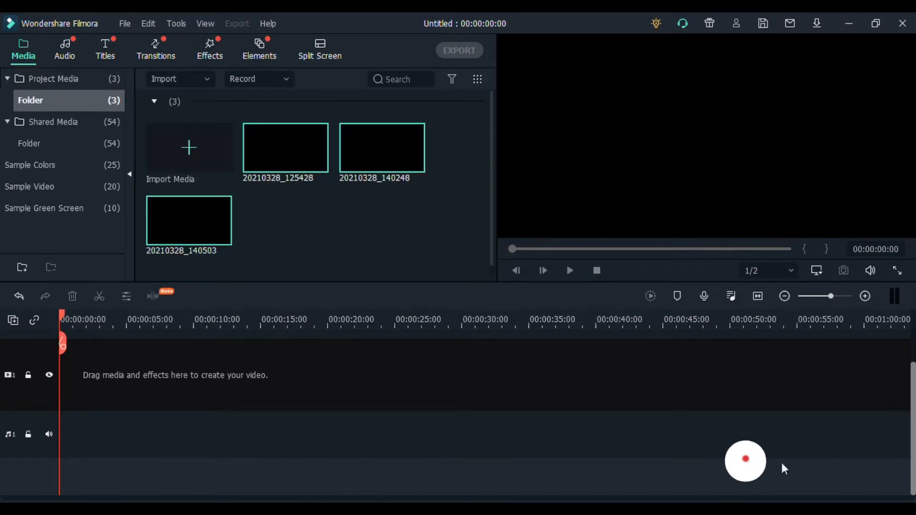
pyautogui.click(339, 234)
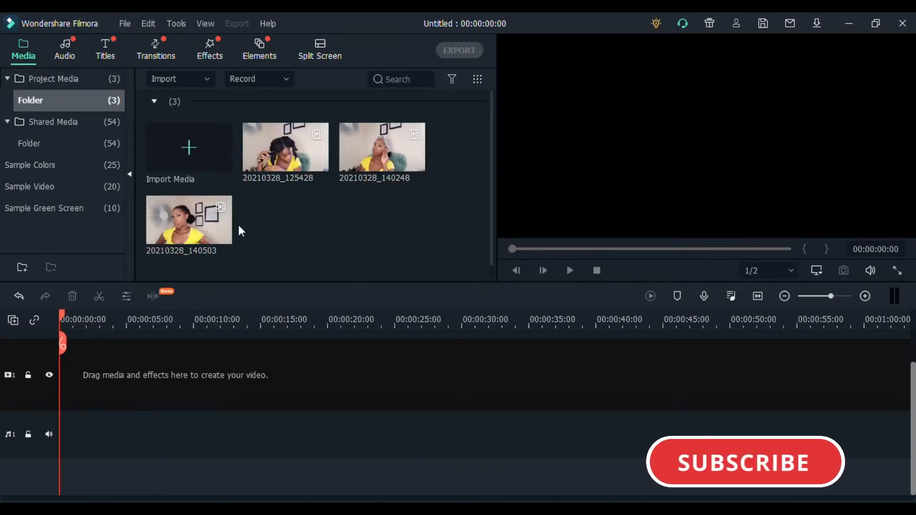
pyautogui.click(206, 226)
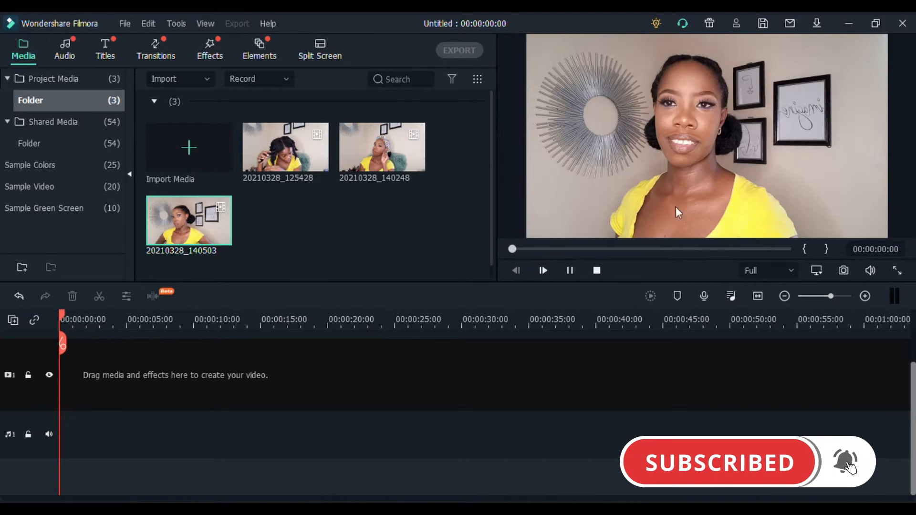
pyautogui.moveTo(511, 249)
pyautogui.mouseDown()
pyautogui.moveTo(802, 248)
pyautogui.moveTo(508, 250)
pyautogui.mouseUp()
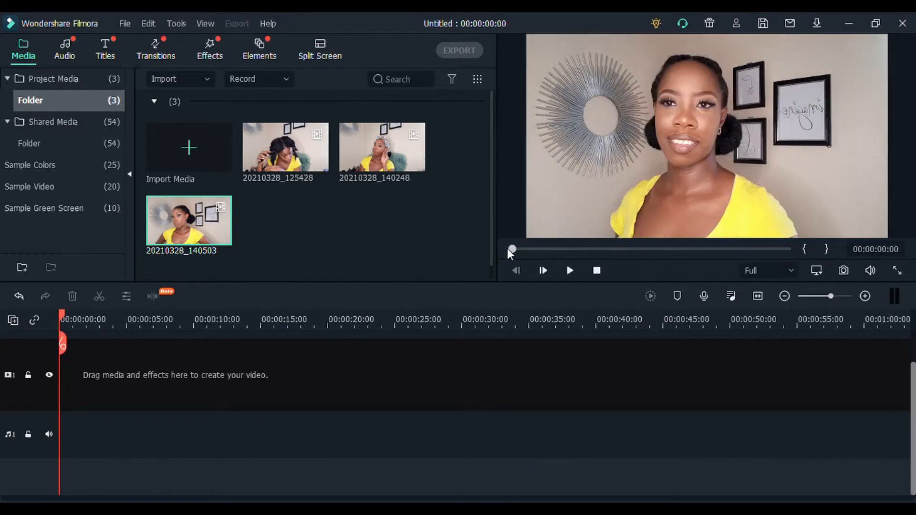
# Place clip 20210328_140503 at the start of the timeline and move it up to video track 2
pyautogui.moveTo(213, 234); pyautogui.dragTo(11, 389)
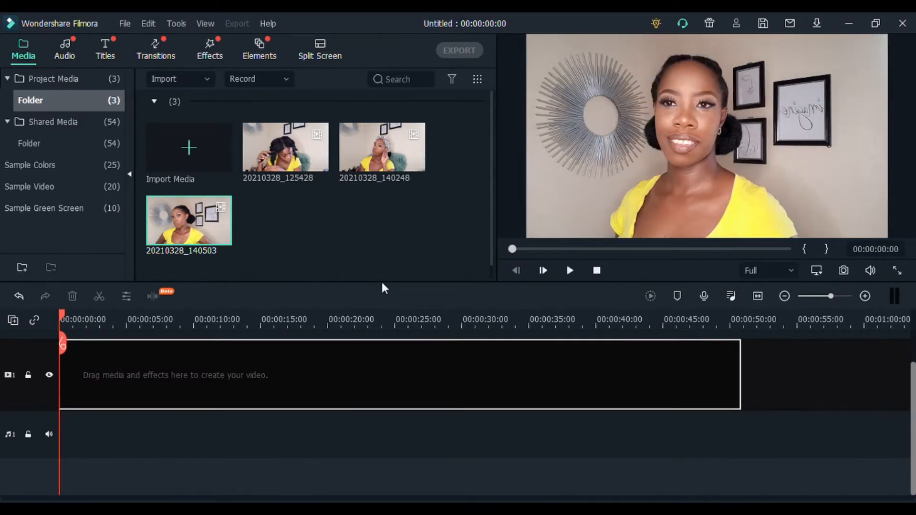
pyautogui.moveTo(383, 293); pyautogui.dragTo(382, 290)
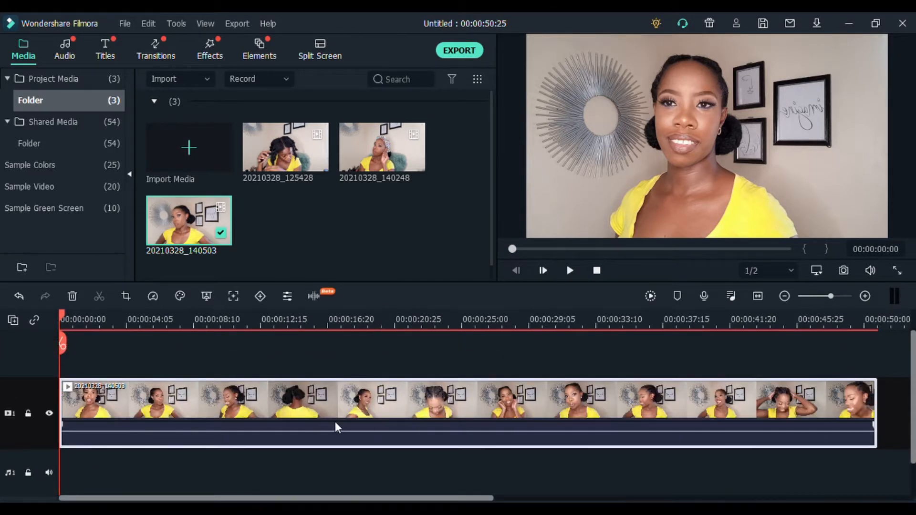
pyautogui.moveTo(335, 421); pyautogui.dragTo(305, 348)
pyautogui.scroll(-2, 252, 435)
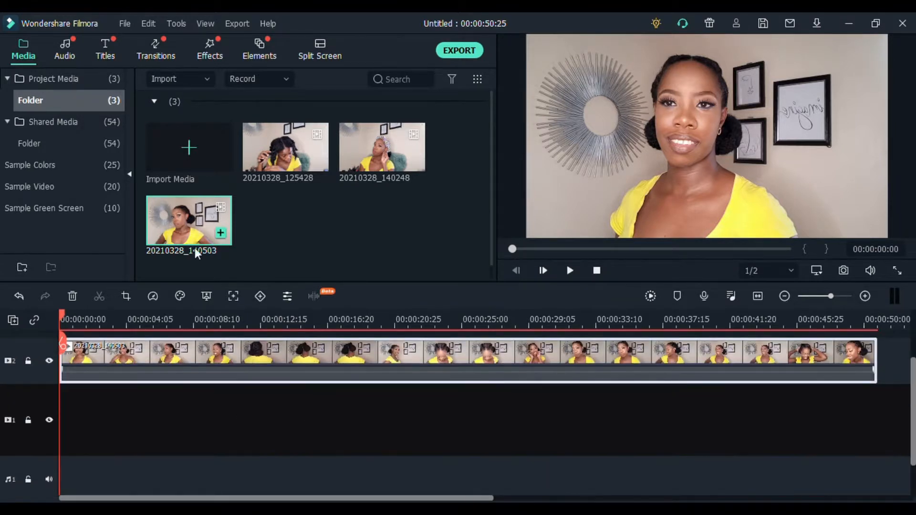
# Add the Claret Red sample color at the start of video track 1 and extend it to about 8.5 seconds
pyautogui.click(50, 165)
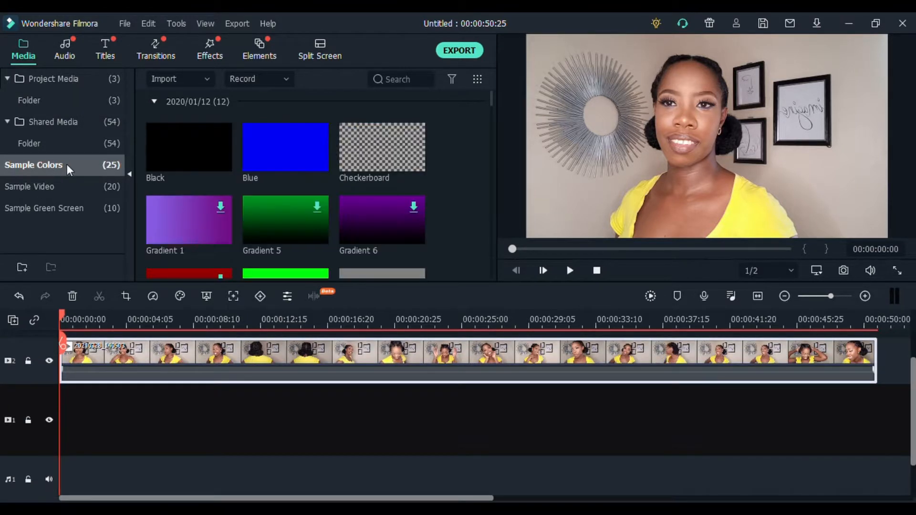
pyautogui.scroll(-10, 200, 182)
pyautogui.scroll(5, 213, 187)
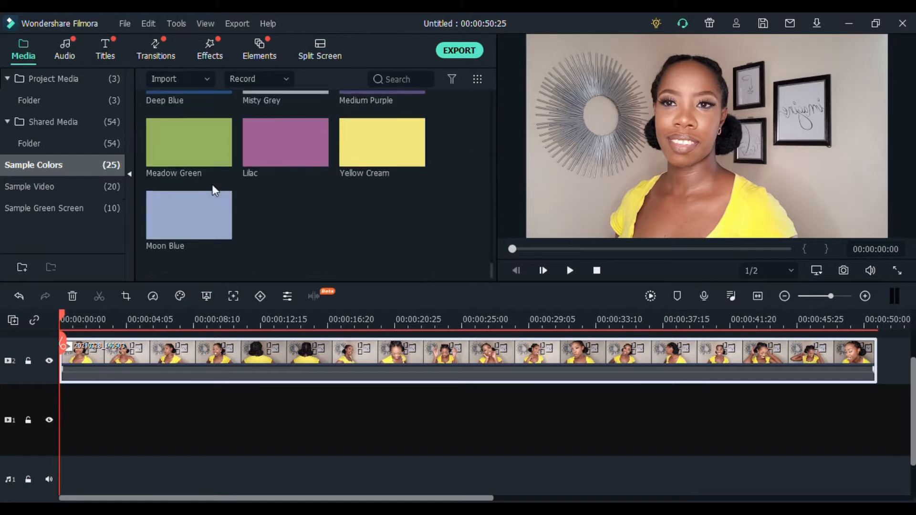
pyautogui.scroll(3, 213, 191)
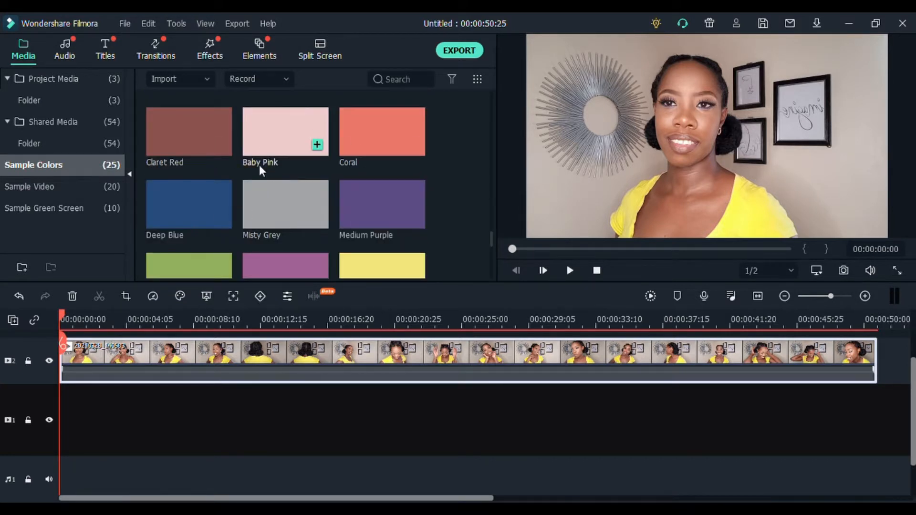
pyautogui.click(194, 143)
pyautogui.moveTo(201, 161); pyautogui.dragTo(33, 432)
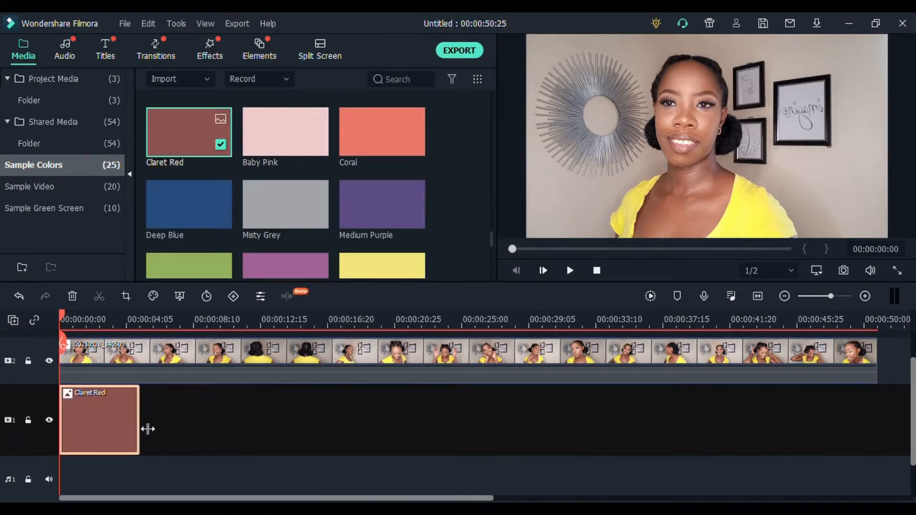
pyautogui.moveTo(147, 429); pyautogui.dragTo(202, 430)
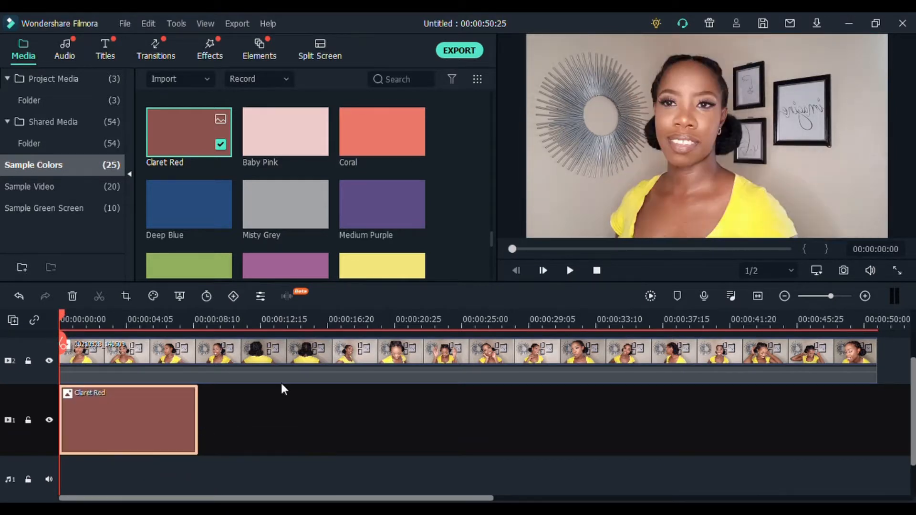
# Scale down the video clip in the preview and center it so Claret Red frames it on all sides
pyautogui.click(325, 355)
pyautogui.moveTo(888, 35); pyautogui.dragTo(826, 69)
pyautogui.moveTo(672, 176); pyautogui.dragTo(704, 159)
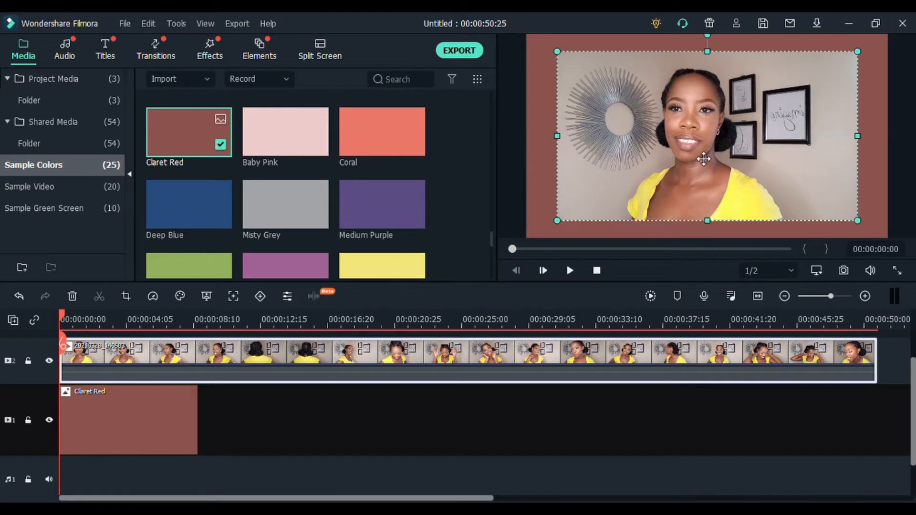
pyautogui.click(258, 436)
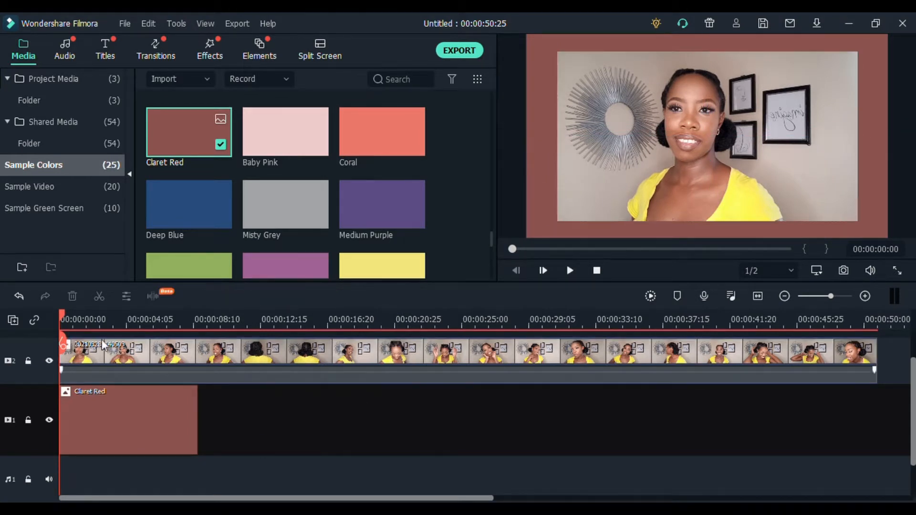
# Set the video clip's tone to saturation 36 and contrast 9, checking frames with and without the background
pyautogui.click(70, 315)
pyautogui.moveTo(70, 316); pyautogui.dragTo(226, 334)
pyautogui.click(277, 357)
pyautogui.doubleClick(279, 353)
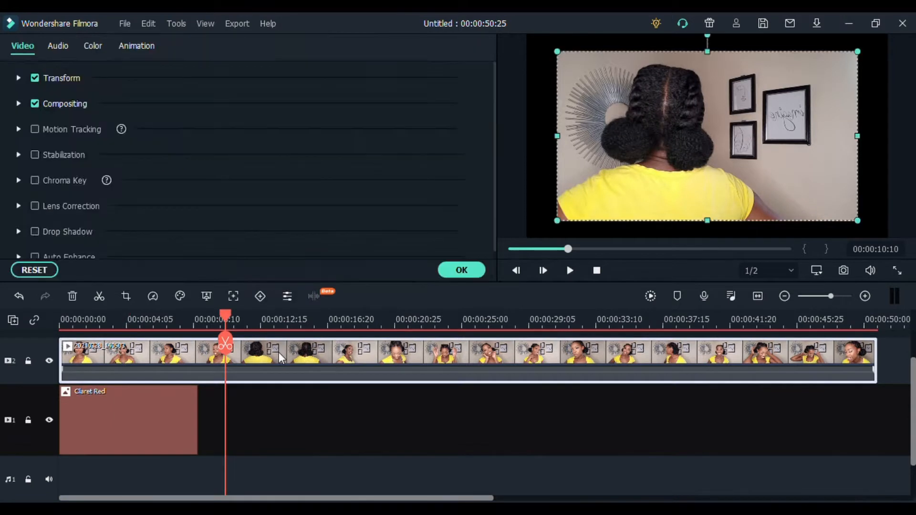
pyautogui.click(93, 47)
pyautogui.click(19, 130)
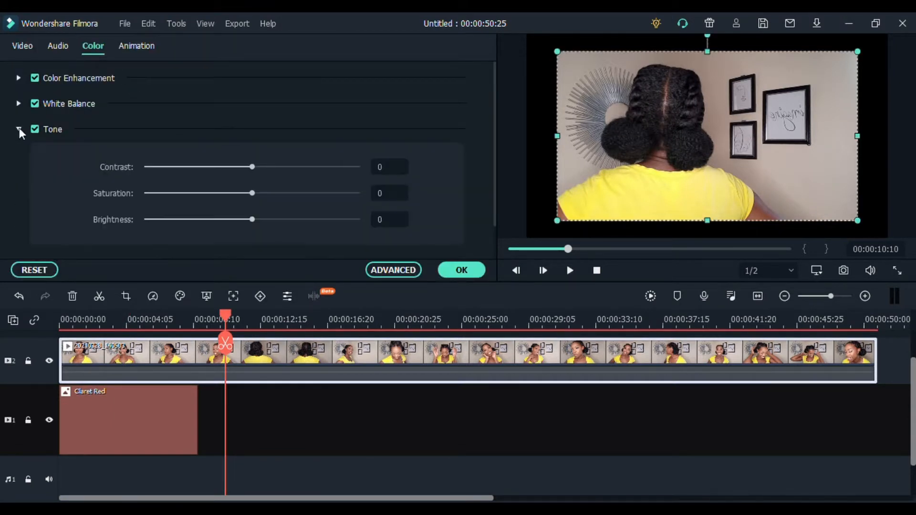
pyautogui.moveTo(253, 193); pyautogui.dragTo(289, 194)
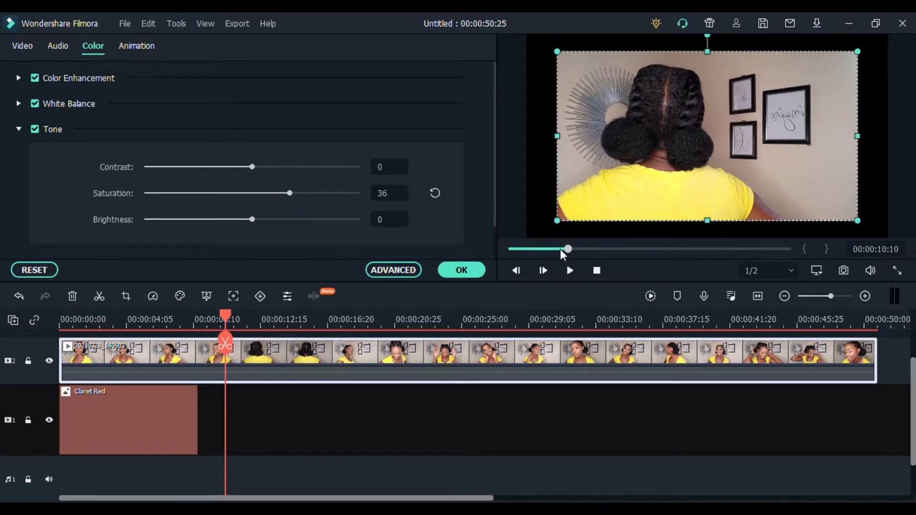
pyautogui.moveTo(561, 250); pyautogui.dragTo(539, 248)
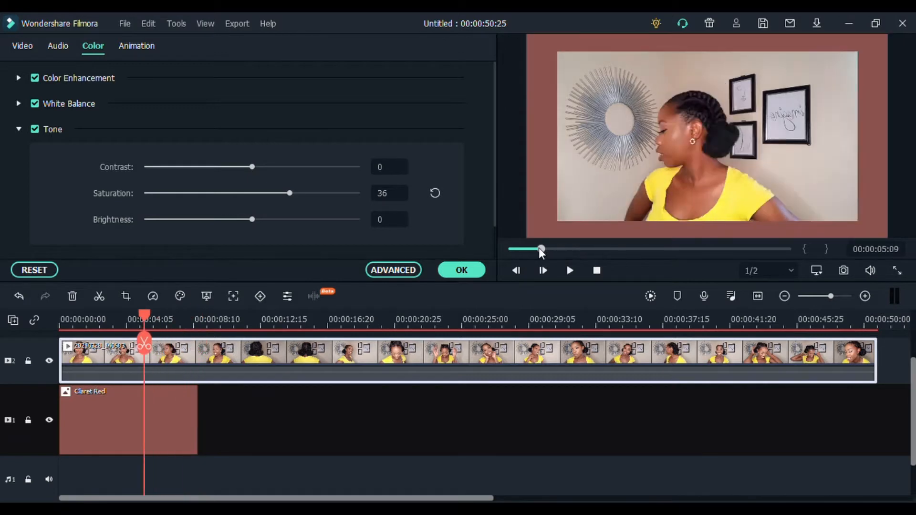
pyautogui.moveTo(252, 166); pyautogui.dragTo(261, 171)
pyautogui.moveTo(252, 220)
pyautogui.mouseDown()
pyautogui.moveTo(315, 220)
pyautogui.moveTo(253, 223)
pyautogui.mouseUp()
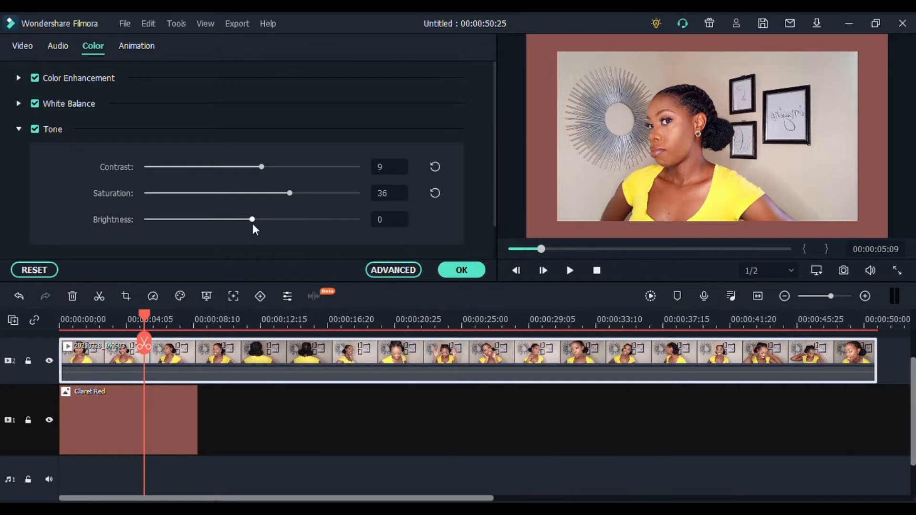
pyautogui.click(456, 270)
# Split the video clip at 00:00:06:08 and delete the part before the cut
pyautogui.moveTo(144, 316); pyautogui.dragTo(159, 350)
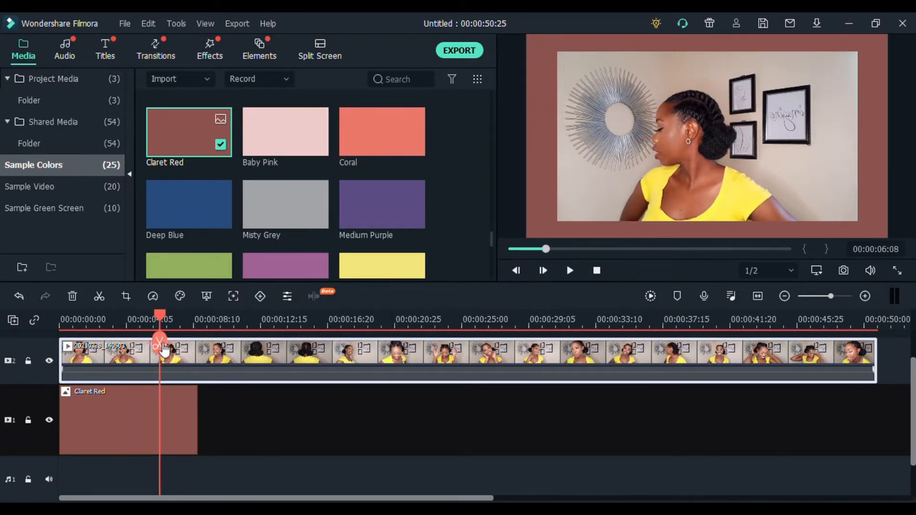
pyautogui.click(100, 297)
pyautogui.click(130, 365)
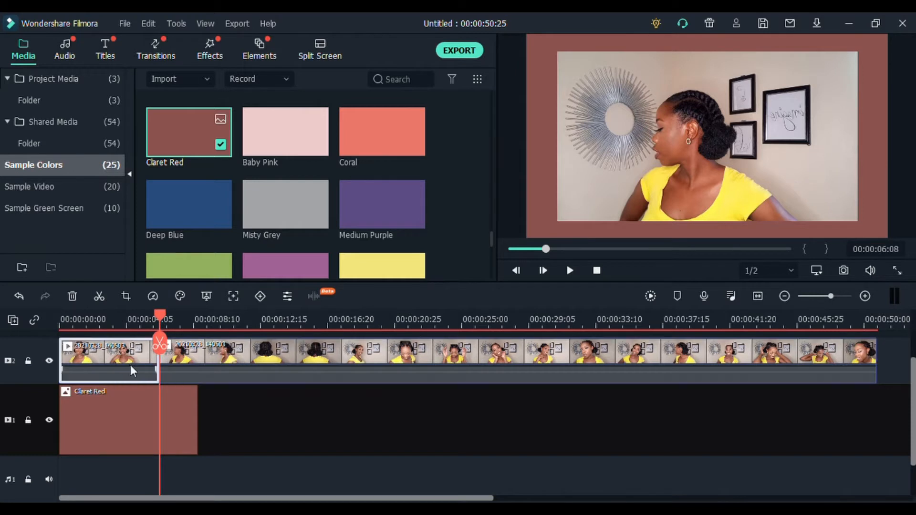
pyautogui.press('Delete')
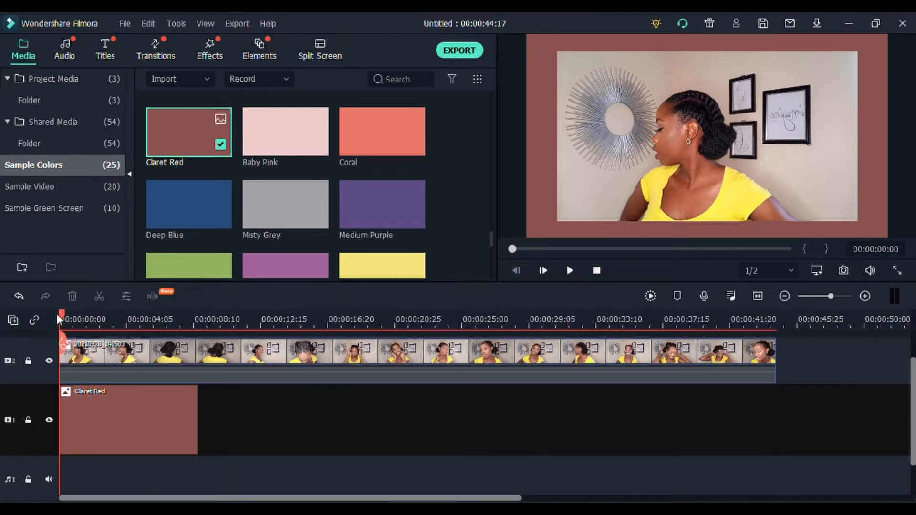
# Split the video clip at 00:00:01:22 and lock video track 1 with the Claret Red background
pyautogui.moveTo(59, 315); pyautogui.dragTo(88, 322)
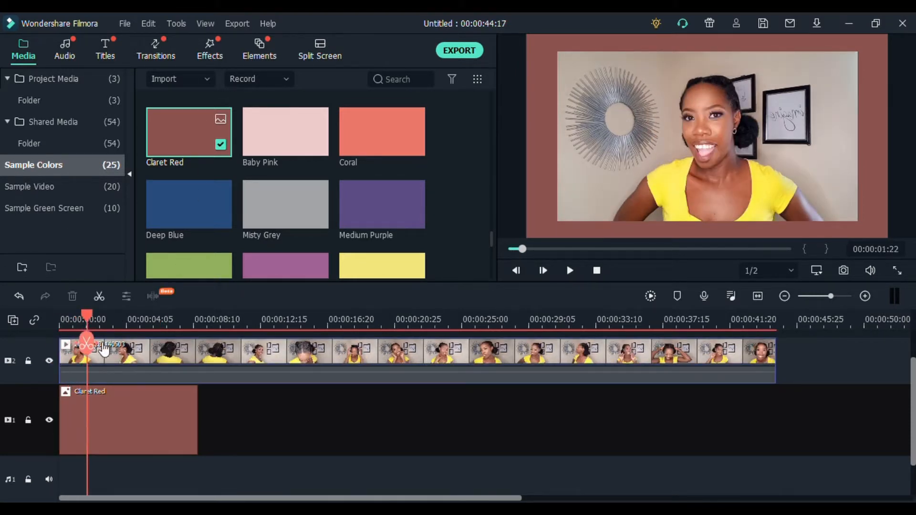
pyautogui.click(86, 343)
pyautogui.click(29, 420)
pyautogui.click(92, 351)
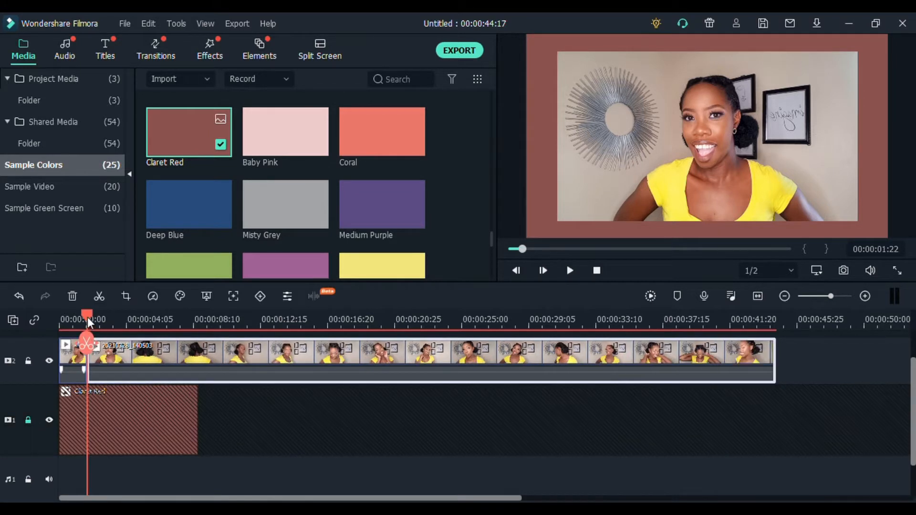
# Split the video clip at 00:00:03:26 and delete the section between 00:00:01:22 and this cut
pyautogui.moveTo(87, 316); pyautogui.dragTo(121, 329)
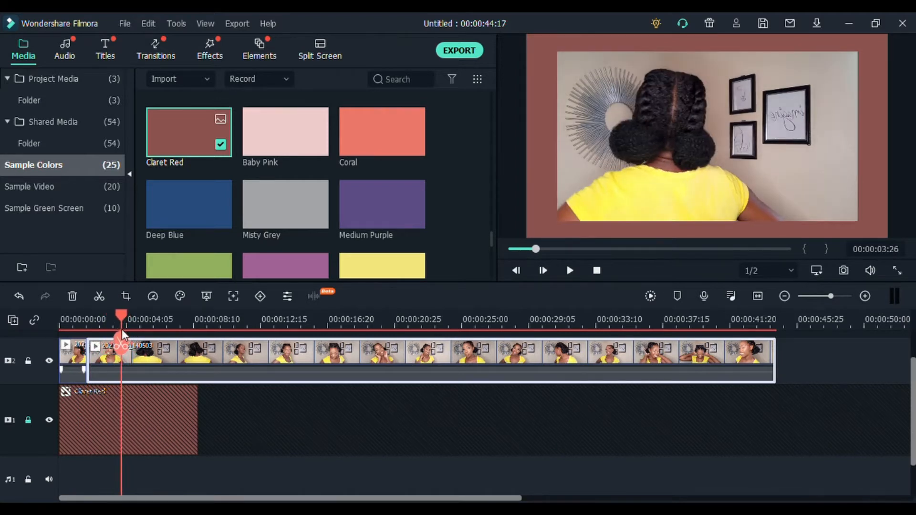
pyautogui.click(121, 342)
pyautogui.click(105, 357)
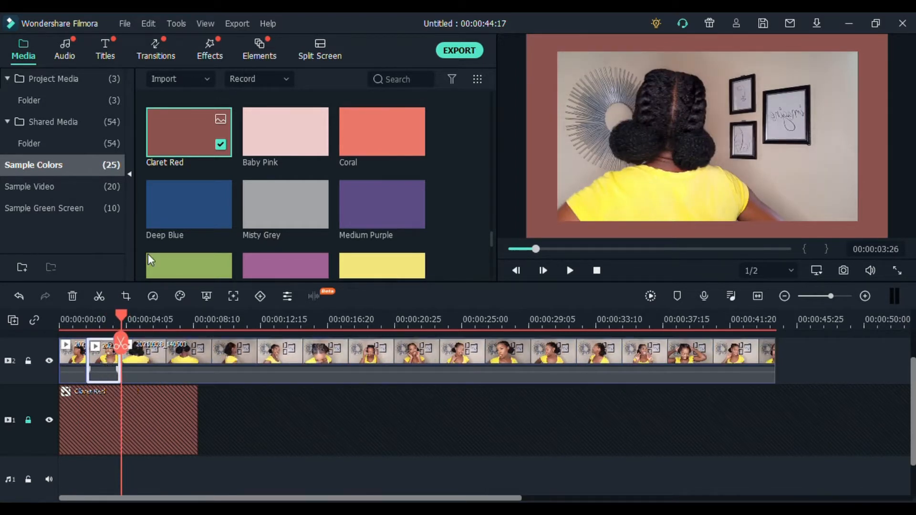
pyautogui.press('Delete')
# Split the video clip at 00:00:03:07 and 00:00:11:02, and delete the section between the two cuts
pyautogui.moveTo(85, 328); pyautogui.dragTo(237, 334)
pyautogui.click(118, 343)
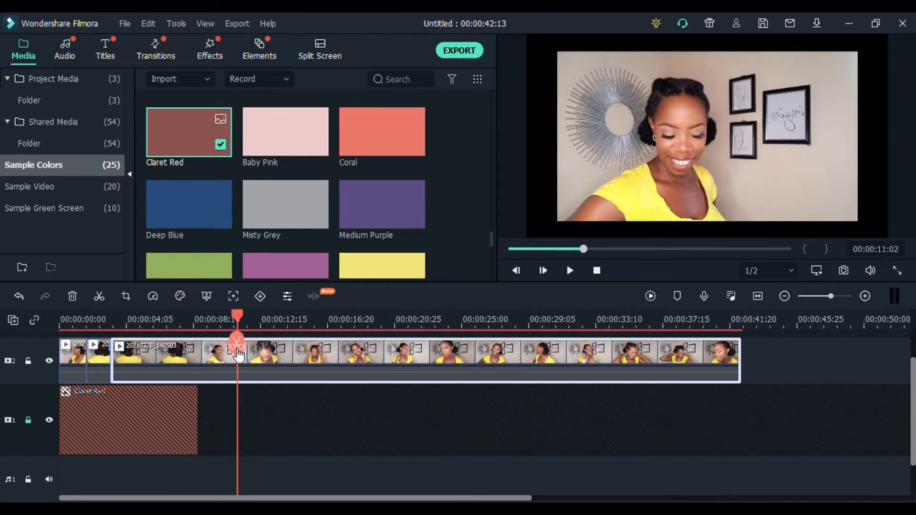
pyautogui.click(237, 341)
pyautogui.click(196, 349)
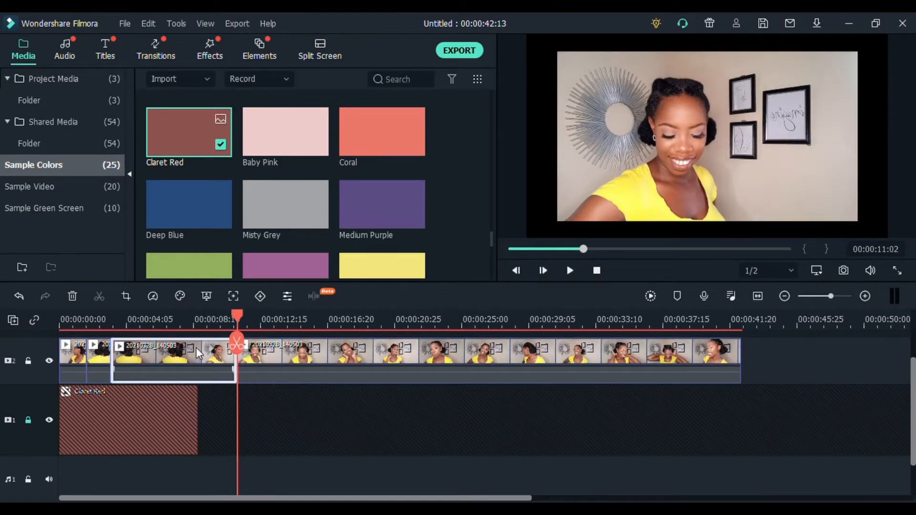
pyautogui.press('Delete')
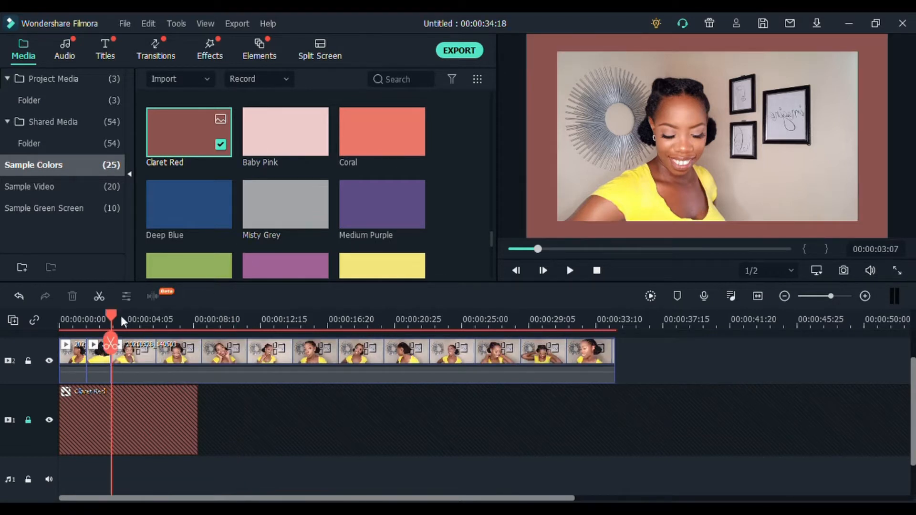
# Split the video clip at about 00:00:04:20 and at 00:00:08:28, and delete the section between the cuts
pyautogui.moveTo(123, 322); pyautogui.dragTo(203, 322)
pyautogui.click(138, 342)
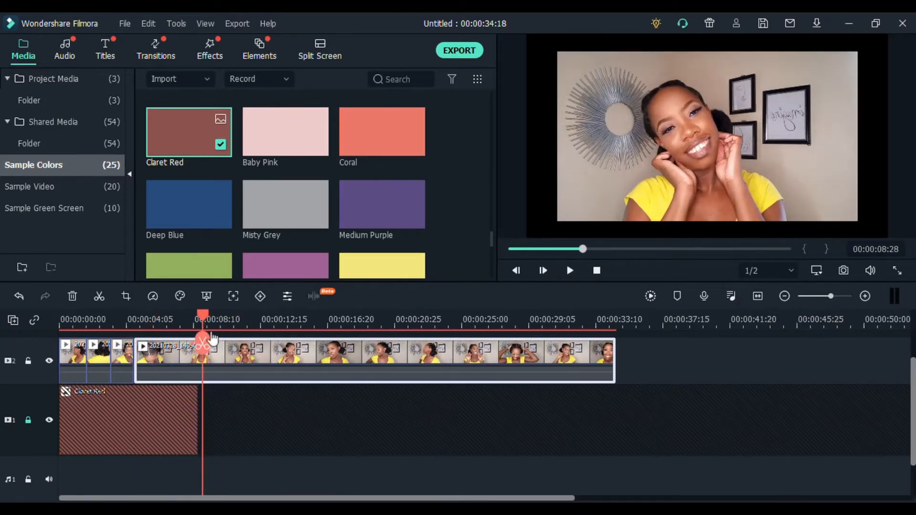
pyautogui.click(203, 343)
pyautogui.click(179, 354)
pyautogui.press('Delete')
# Split the video clip at 00:00:06:07 and 00:00:14:23, and delete the section between the two cuts
pyautogui.moveTo(134, 317); pyautogui.dragTo(297, 319)
pyautogui.click(159, 334)
pyautogui.click(296, 343)
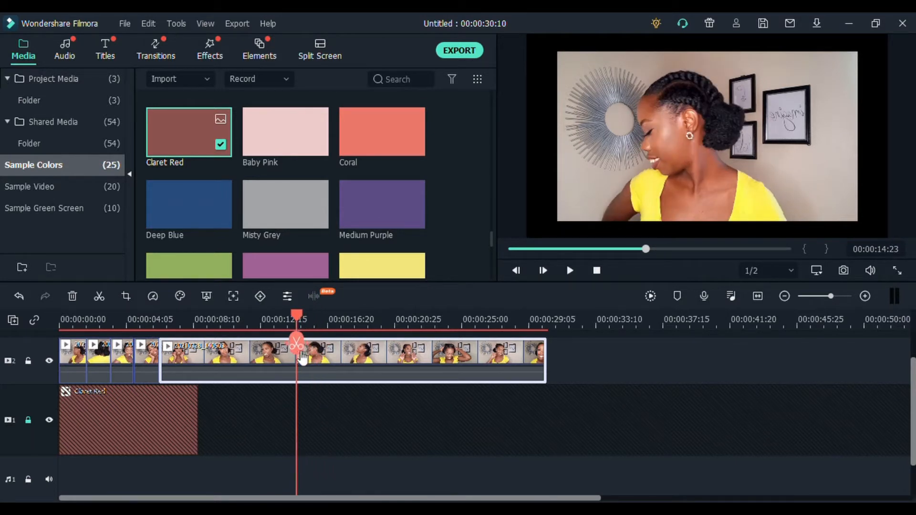
pyautogui.click(258, 359)
pyautogui.press('Delete')
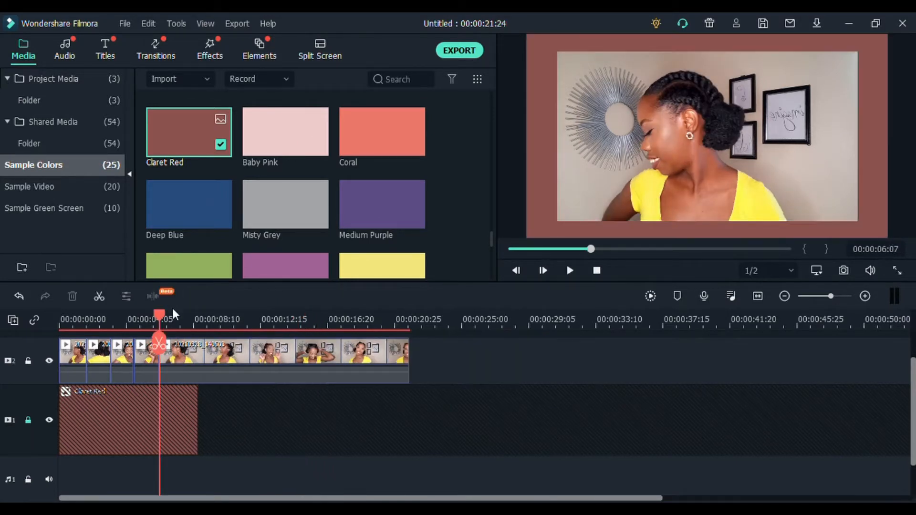
# Split the video clip at 00:00:07:26 and, with video track 1 unlocked, the Claret Red clip at the same point
pyautogui.moveTo(173, 315); pyautogui.dragTo(186, 319)
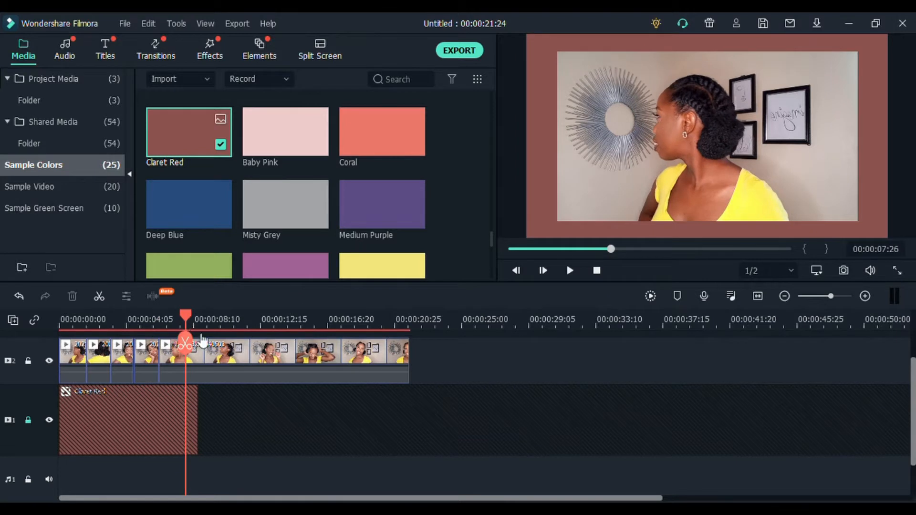
pyautogui.click(189, 342)
pyautogui.click(28, 420)
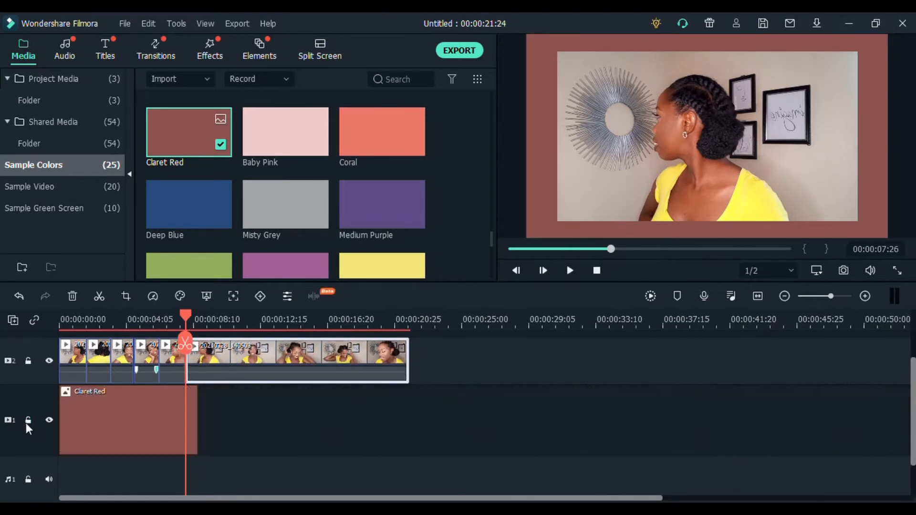
pyautogui.click(139, 411)
pyautogui.click(185, 344)
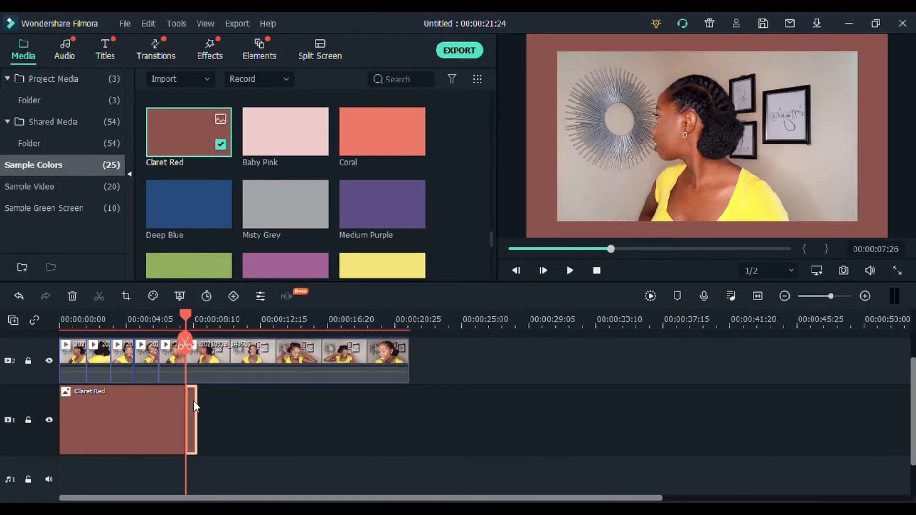
# Delete the leftover video and Claret Red sections after 00:00:07:26, and play the remaining montage from the start
pyautogui.click(212, 356)
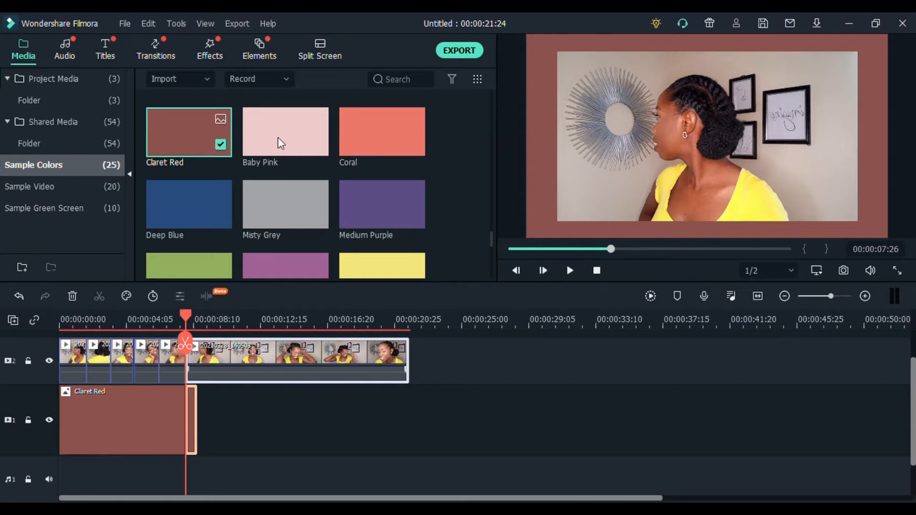
pyautogui.press('Delete')
pyautogui.moveTo(184, 315); pyautogui.dragTo(61, 318)
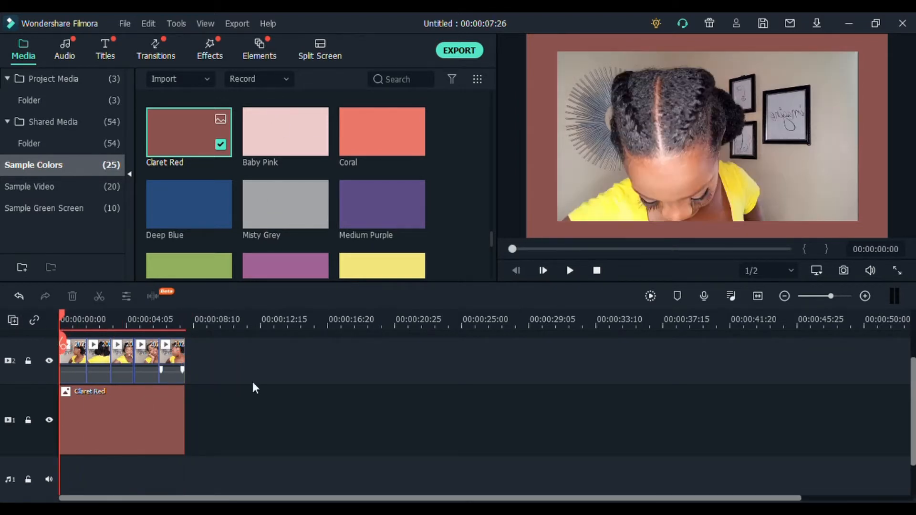
pyautogui.press('space')
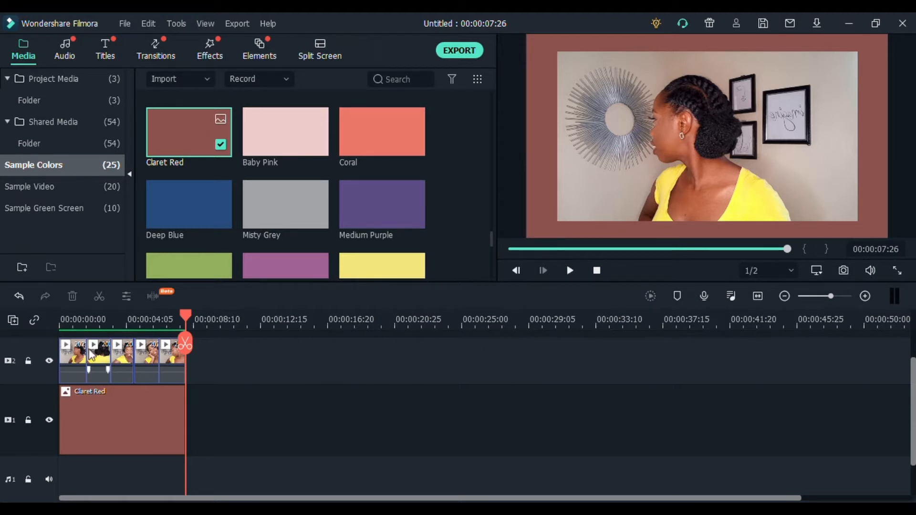
pyautogui.moveTo(190, 309); pyautogui.dragTo(5, 346)
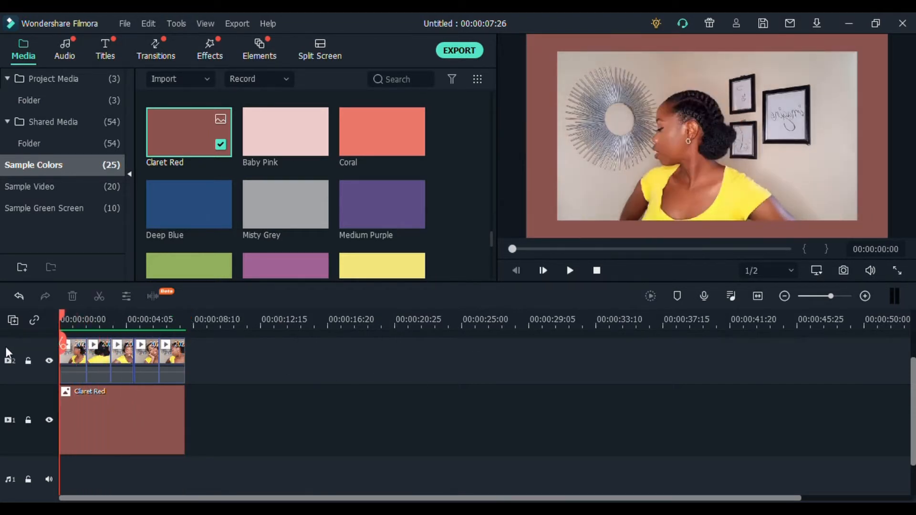
# Apply the favorite Bokeh Blur 7 effect to each of the five short clips on video track 2, and play the result
pyautogui.click(152, 56)
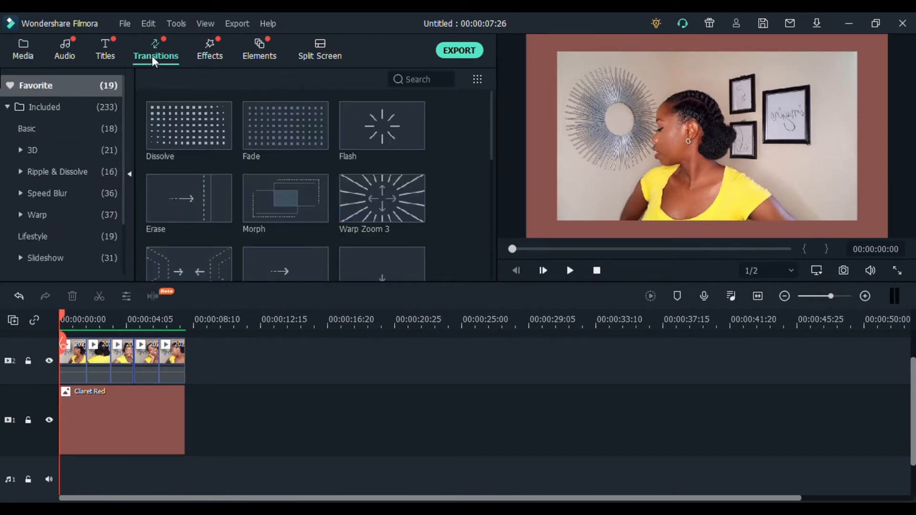
pyautogui.click(202, 55)
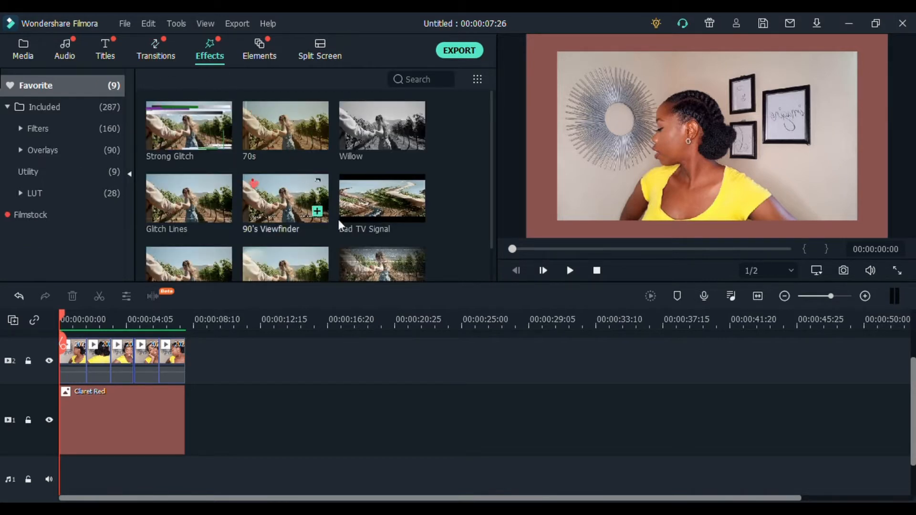
pyautogui.scroll(-2, 235, 227)
pyautogui.moveTo(492, 132)
pyautogui.mouseDown()
pyautogui.moveTo(487, 99)
pyautogui.moveTo(487, 130)
pyautogui.mouseUp()
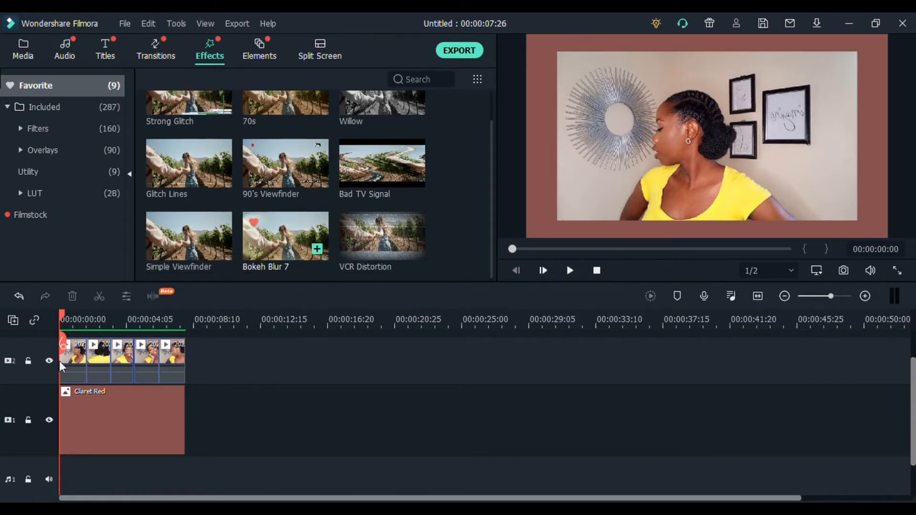
pyautogui.moveTo(271, 261); pyautogui.dragTo(71, 396)
pyautogui.moveTo(277, 250); pyautogui.dragTo(127, 395)
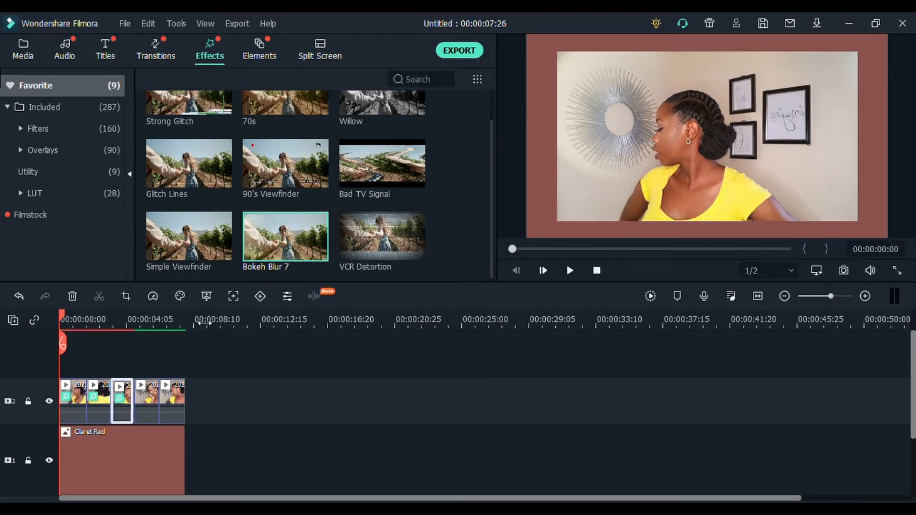
pyautogui.moveTo(305, 248); pyautogui.dragTo(173, 399)
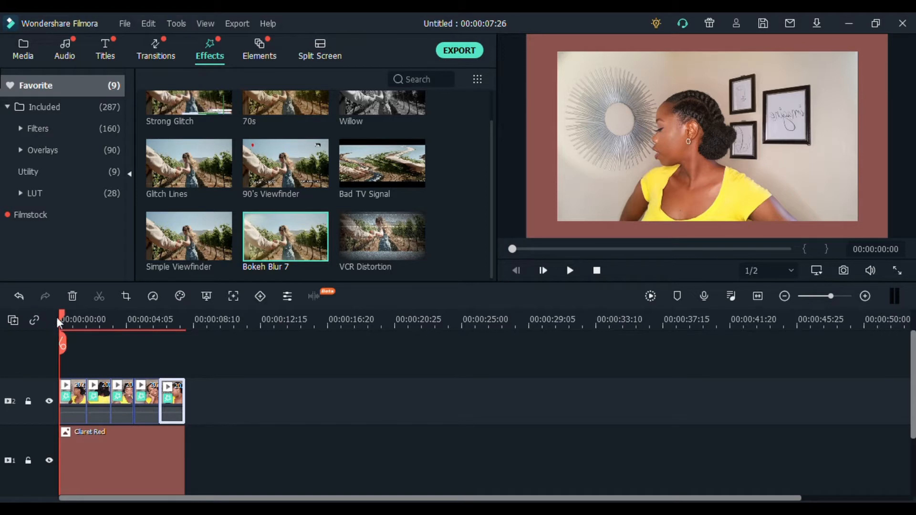
pyautogui.press('space')
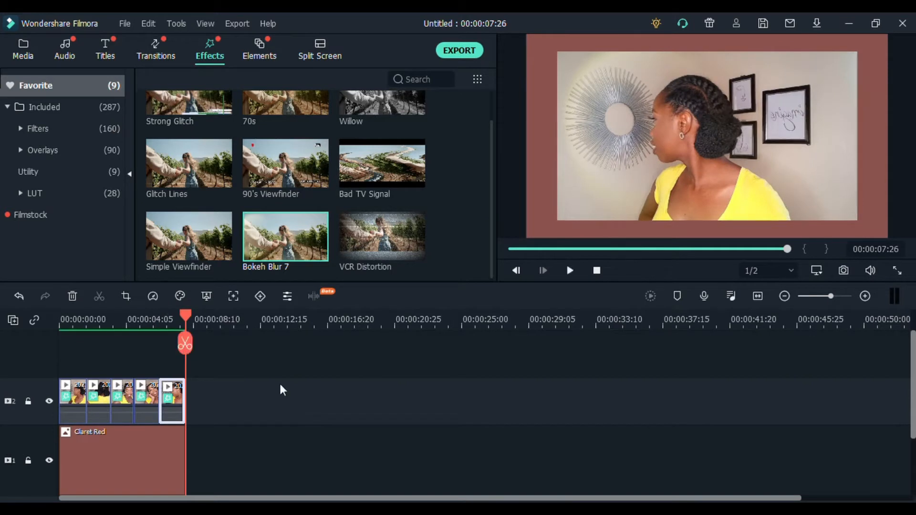
# Add the 2021 NEW INTRO YOUTUBE clip from Shared Media after the Claret Red clip on video track 1, and render the timeline preview
pyautogui.click(22, 51)
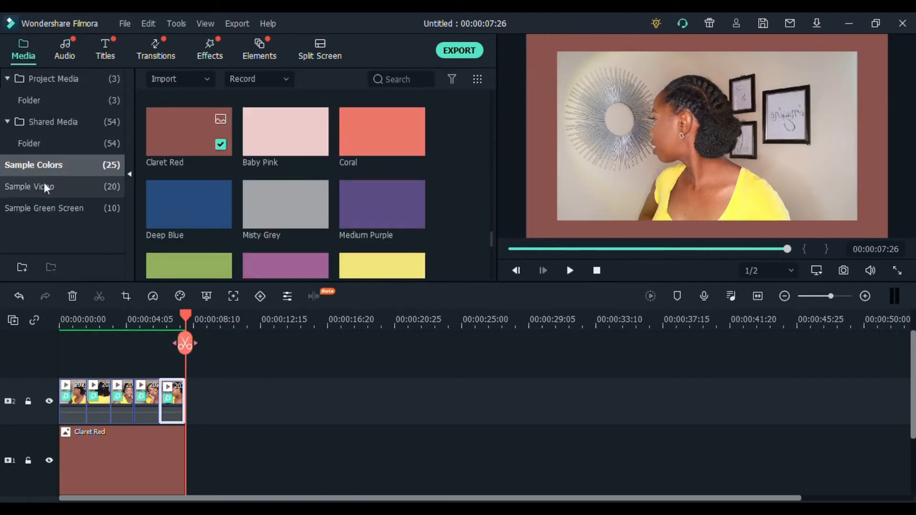
pyautogui.click(50, 121)
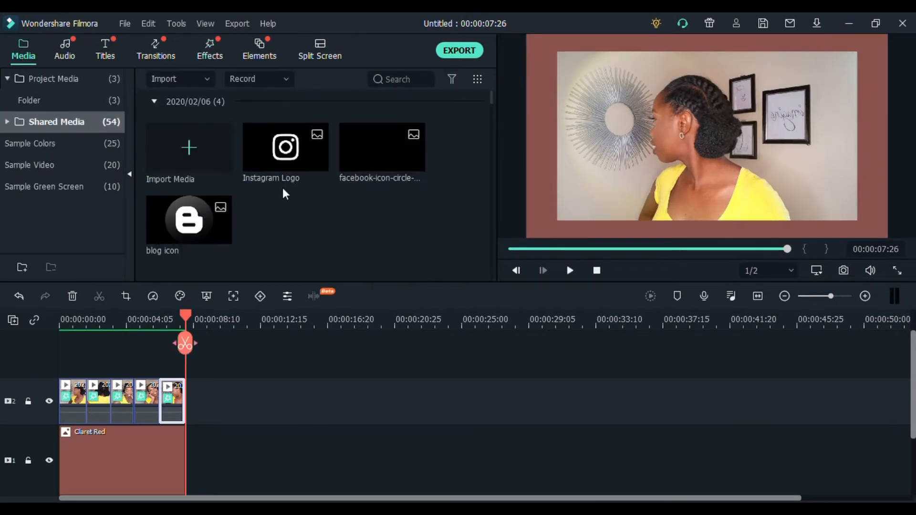
pyautogui.scroll(-10, 283, 191)
pyautogui.scroll(-8, 285, 195)
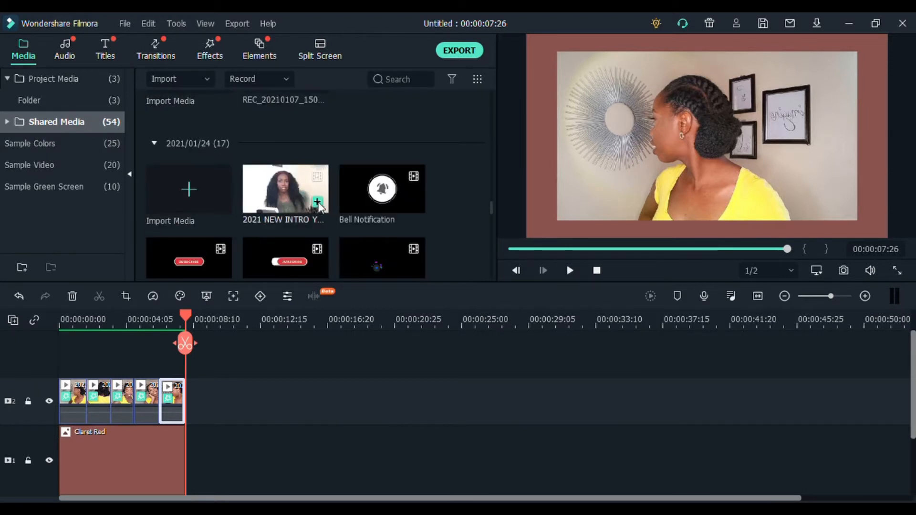
pyautogui.click(318, 203)
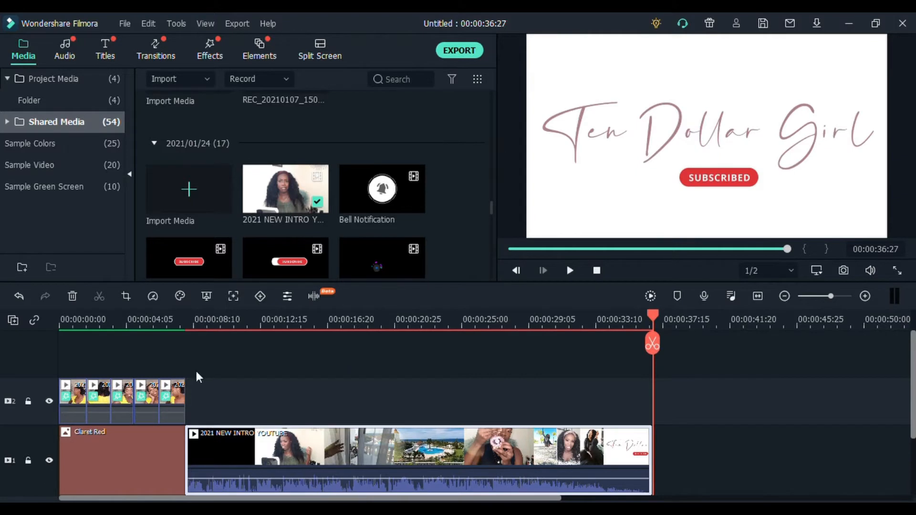
pyautogui.click(650, 296)
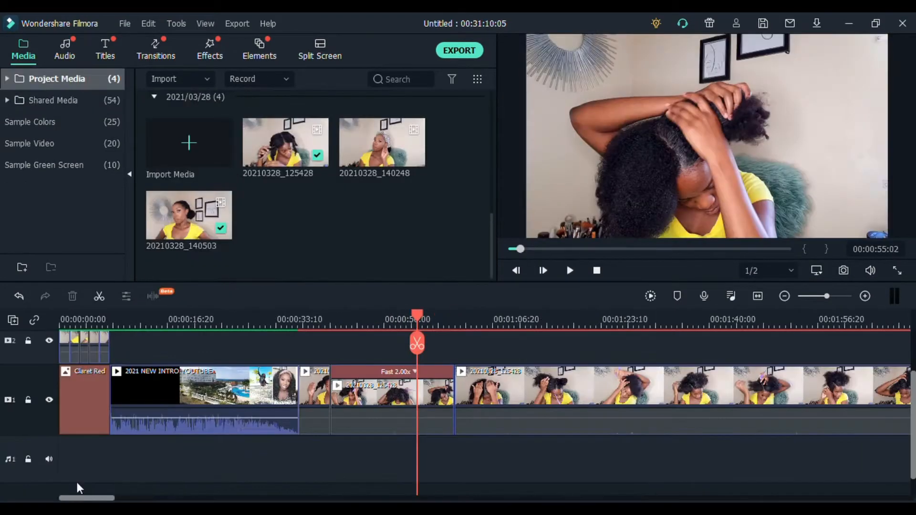
# Browse the favorite titles and preview Callout 3 and Lower Third 18
pyautogui.click(111, 53)
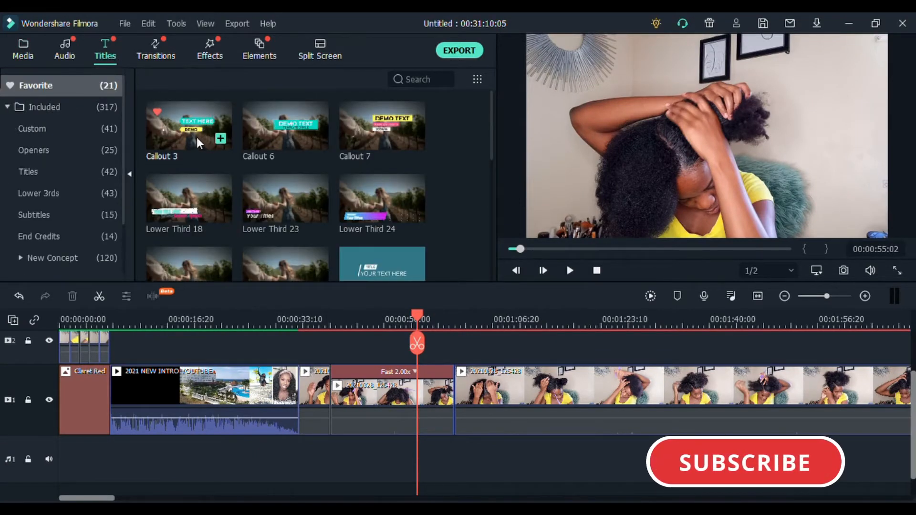
pyautogui.scroll(-5, 196, 137)
pyautogui.scroll(-2, 195, 139)
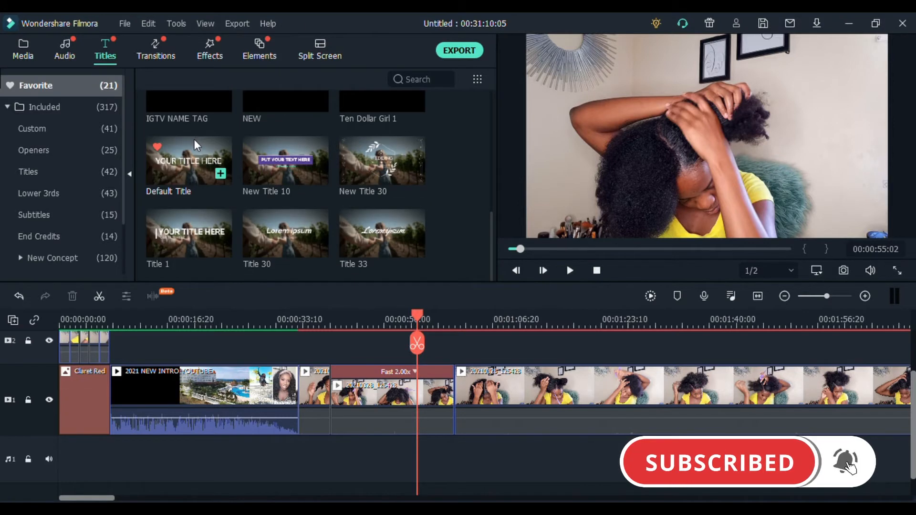
pyautogui.scroll(6, 194, 140)
pyautogui.moveTo(180, 117)
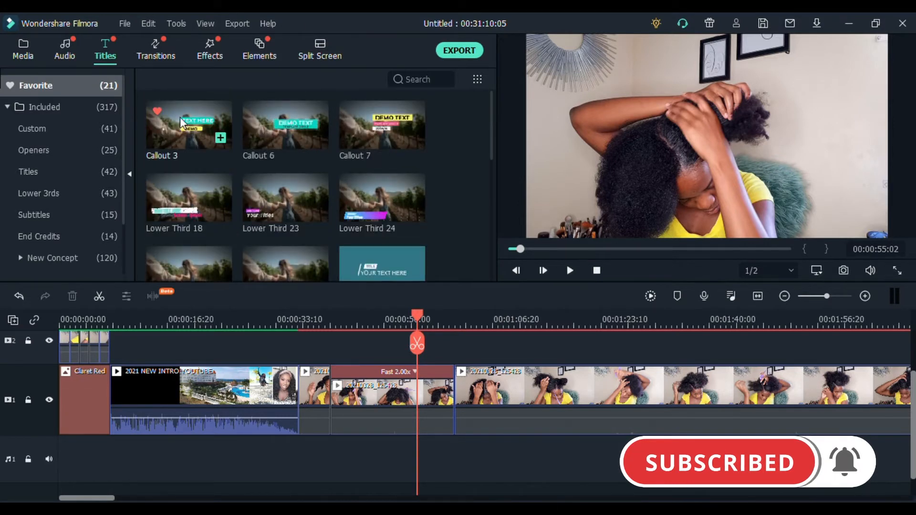
pyautogui.click(171, 138)
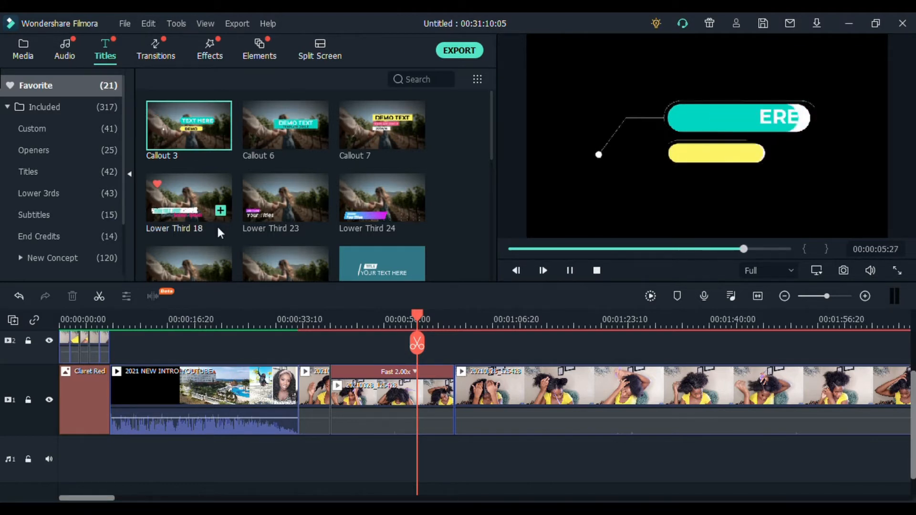
pyautogui.click(184, 201)
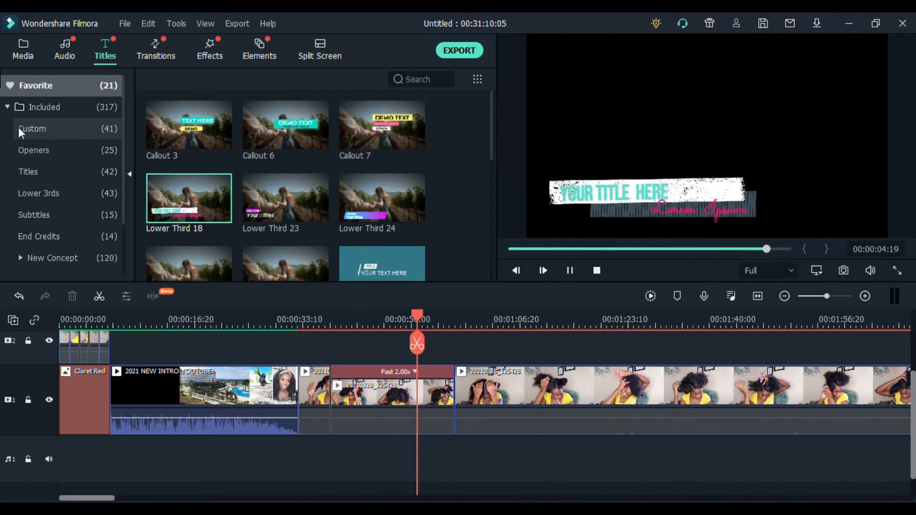
# Place the custom Big Caption title on video track 2 at about 00:00:38, above the first hair clip following the intro
pyautogui.click(31, 130)
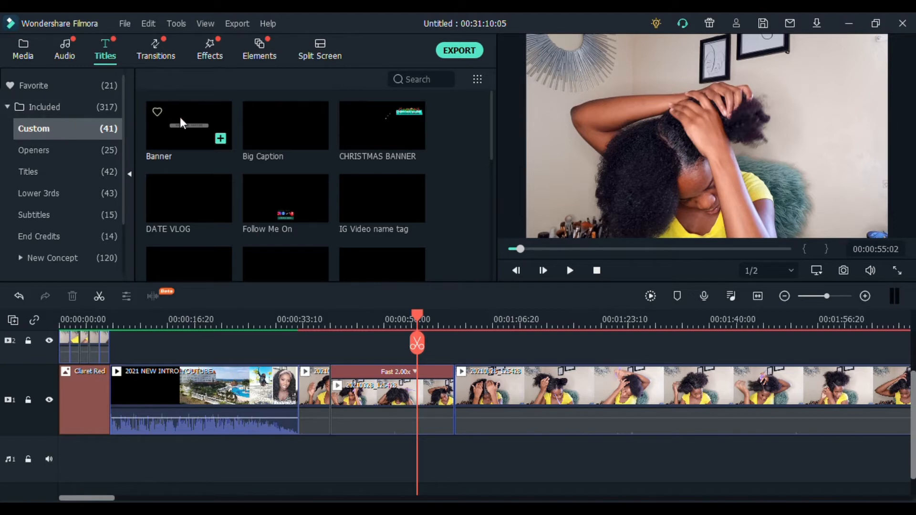
pyautogui.moveTo(268, 145)
pyautogui.scroll(-6, 279, 182)
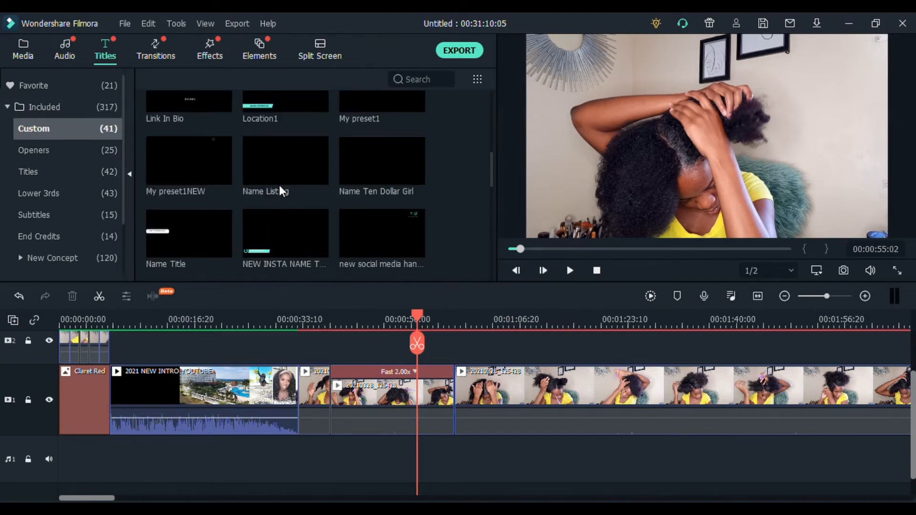
pyautogui.scroll(-3, 279, 185)
pyautogui.scroll(-6, 279, 185)
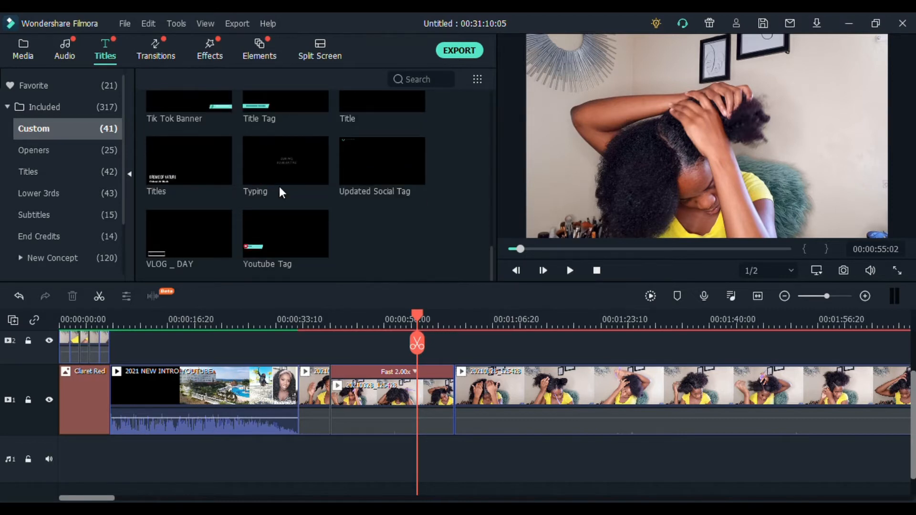
pyautogui.scroll(12, 280, 187)
pyautogui.click(279, 133)
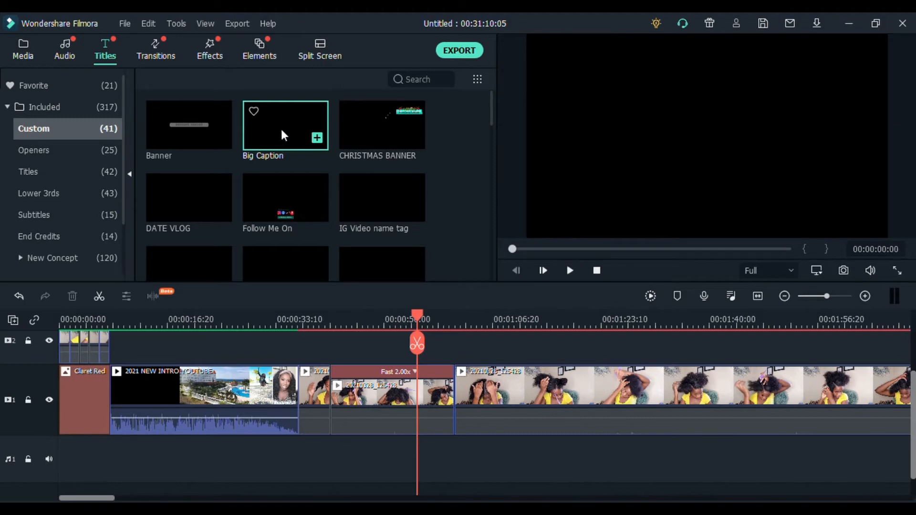
pyautogui.moveTo(279, 138); pyautogui.dragTo(429, 322)
pyautogui.moveTo(312, 353); pyautogui.dragTo(298, 329)
pyautogui.click(303, 316)
pyautogui.click(300, 319)
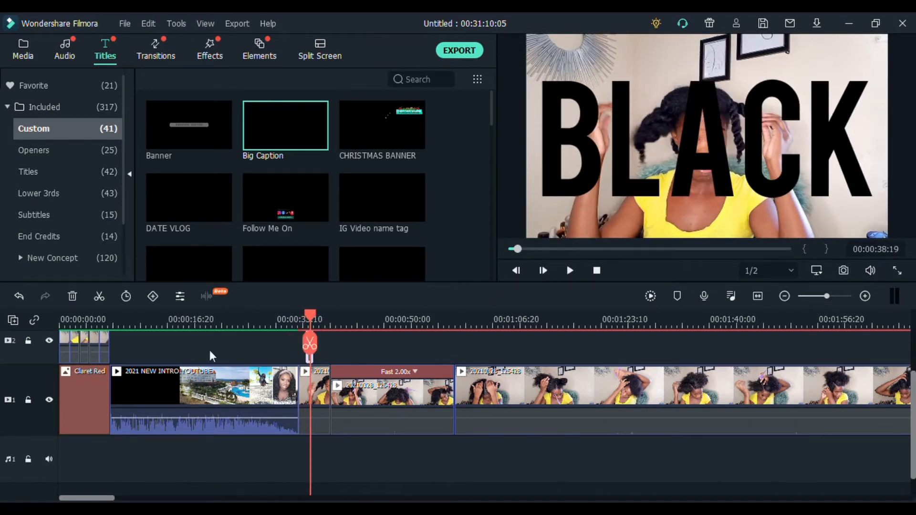
pyautogui.moveTo(314, 318); pyautogui.dragTo(287, 320)
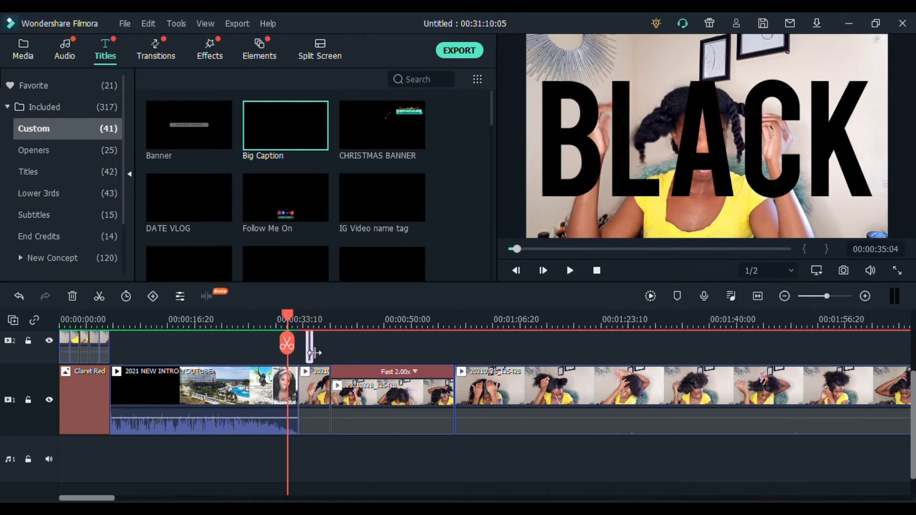
pyautogui.doubleClick(309, 352)
pyautogui.click(309, 349)
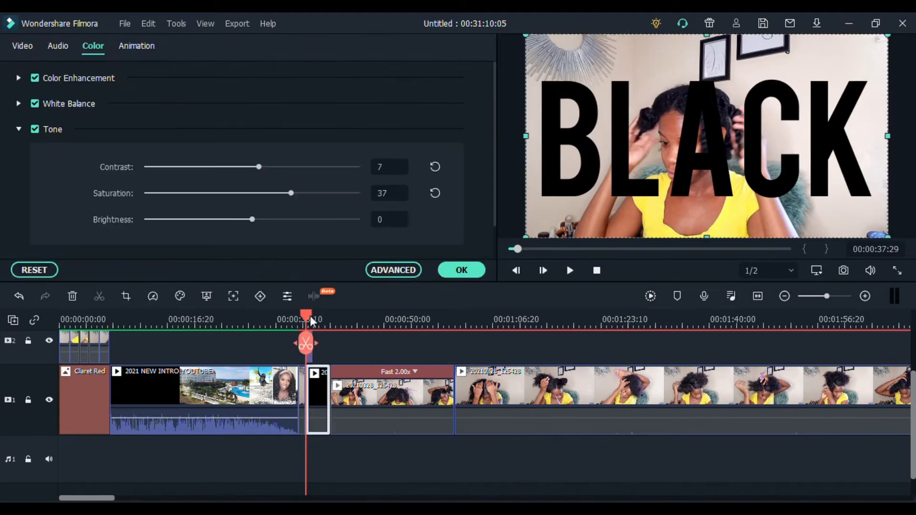
pyautogui.hotkey('ctrl', 'z')
pyautogui.moveTo(311, 318); pyautogui.dragTo(346, 316)
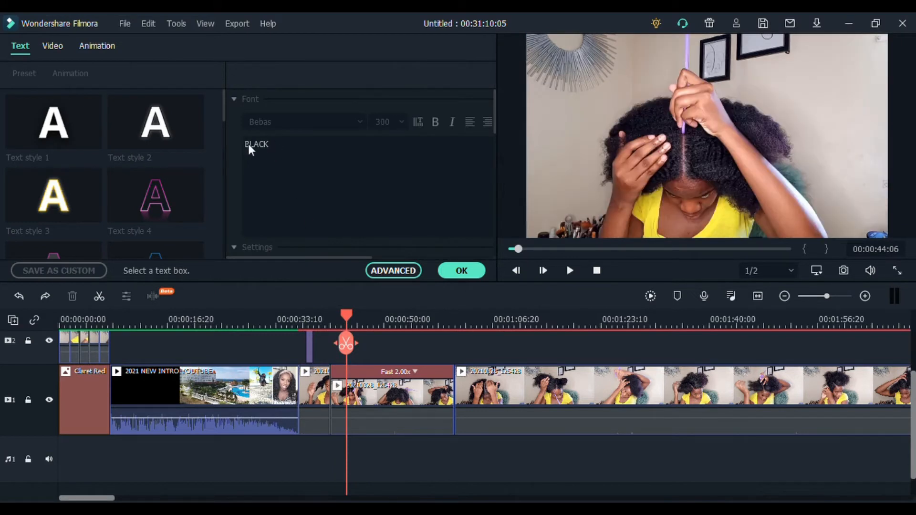
pyautogui.click(447, 272)
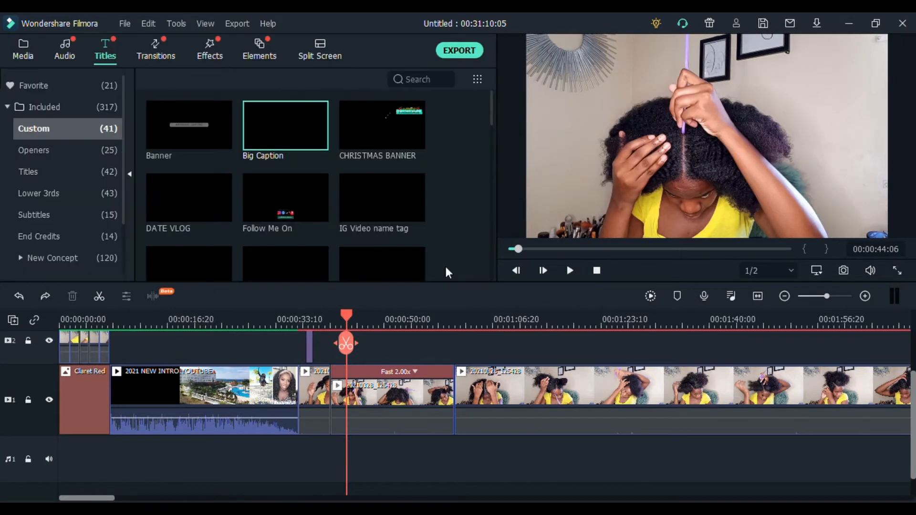
# Change the Big Caption title's text to HAIR VIDEO and play back that part of the timeline
pyautogui.doubleClick(308, 363)
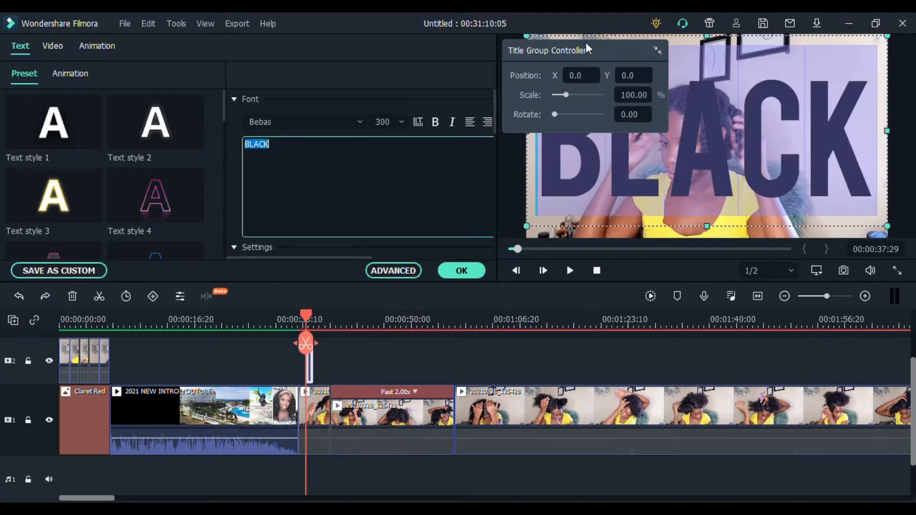
pyautogui.moveTo(587, 49); pyautogui.dragTo(118, 59)
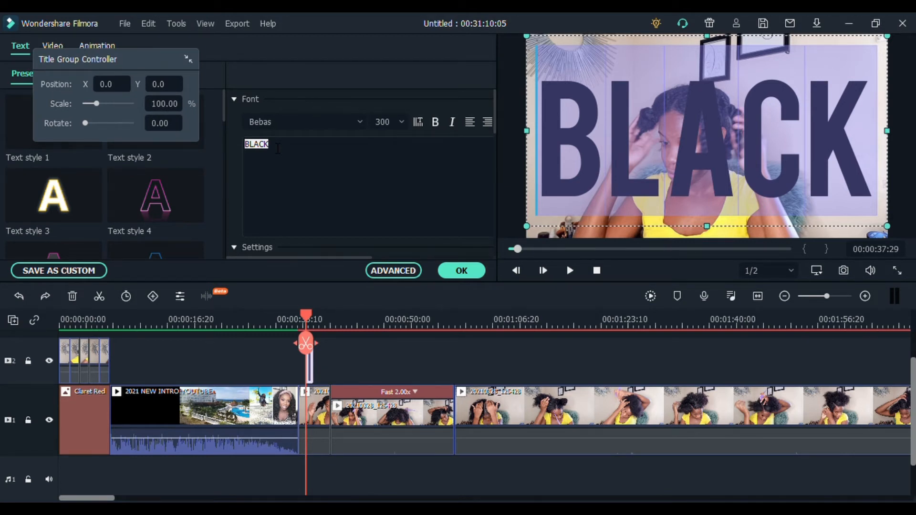
pyautogui.write('HAIR')
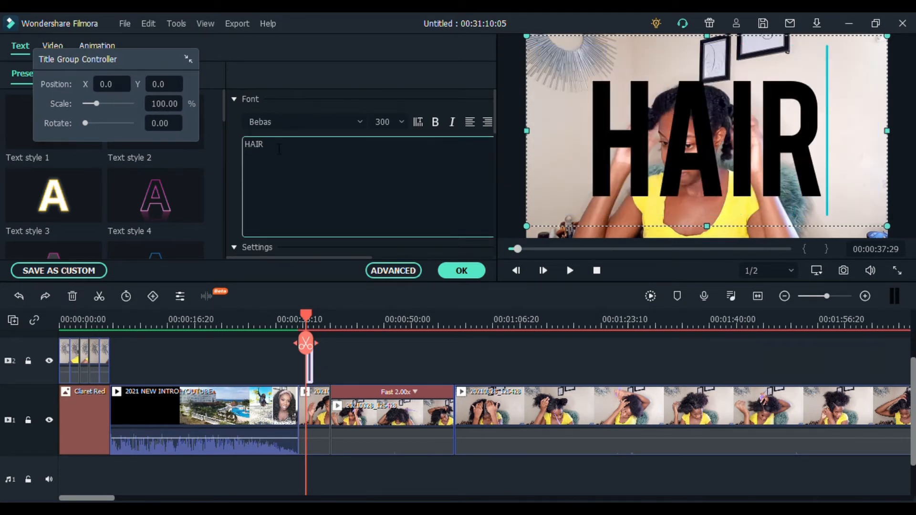
pyautogui.write(' VIDEO')
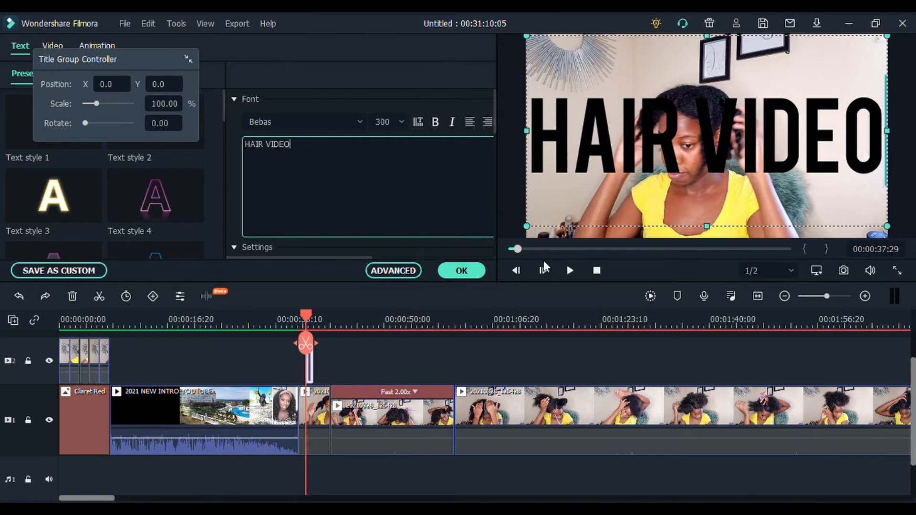
pyautogui.click(569, 270)
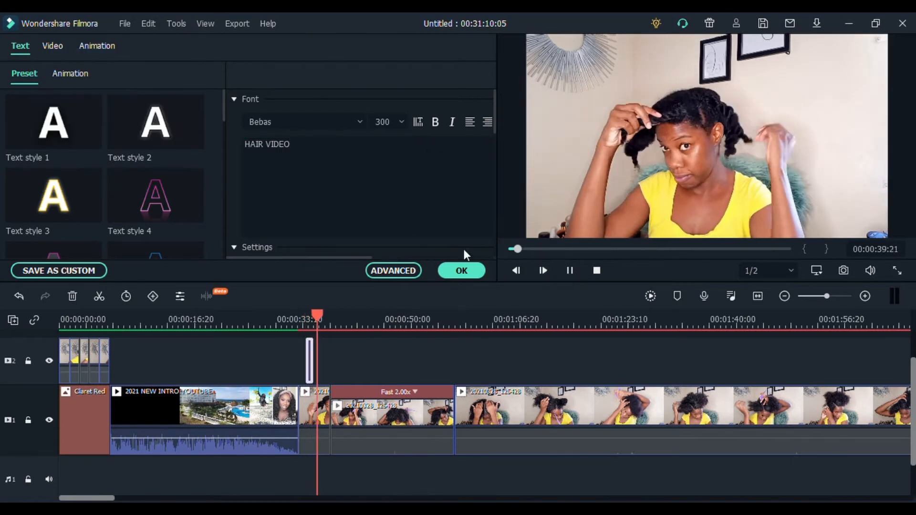
pyautogui.press('space')
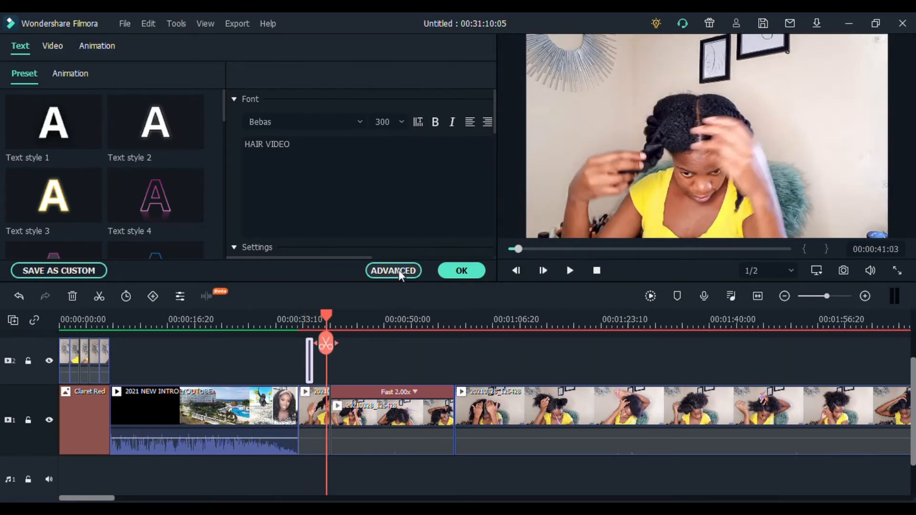